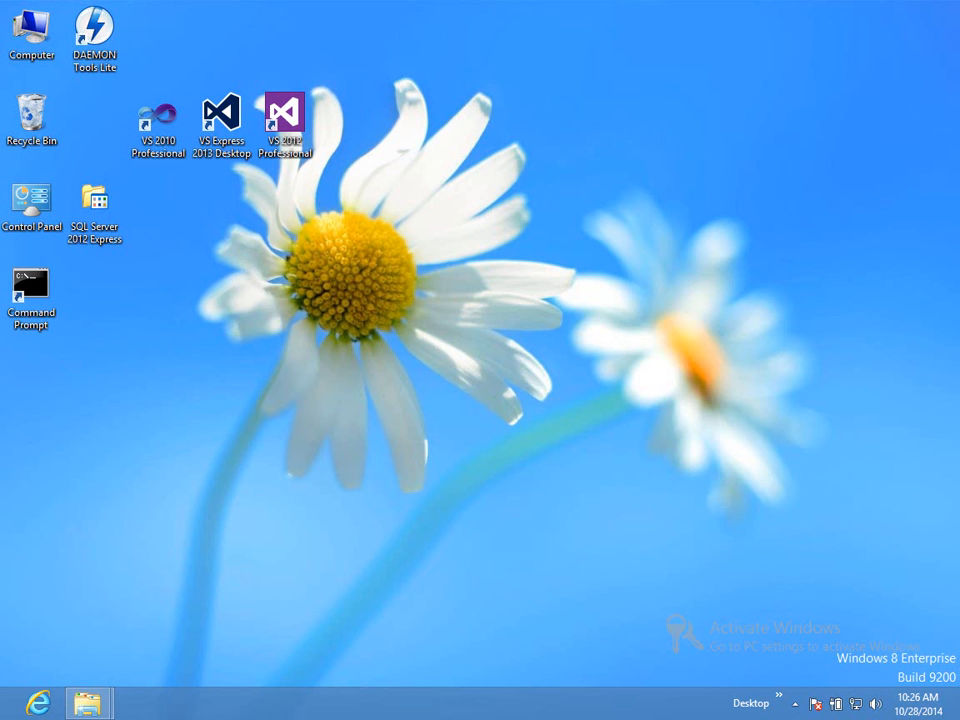
Launch the StructureImporterSetup.vb.msi installer from the DHandyInc folder on drive C.
mouse_move(97, 708)
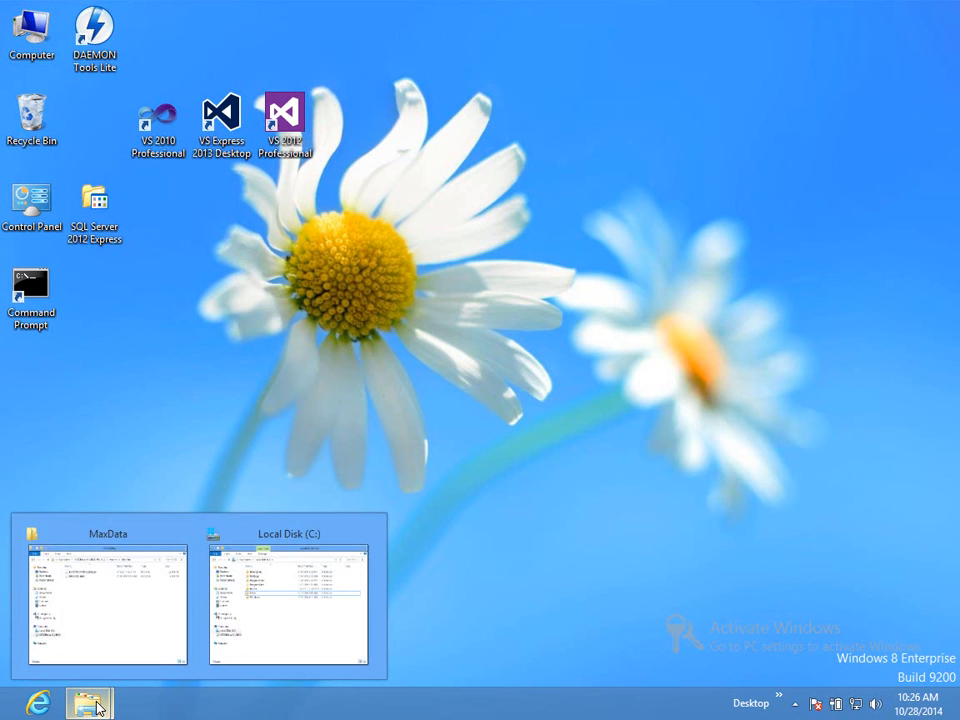
click(240, 643)
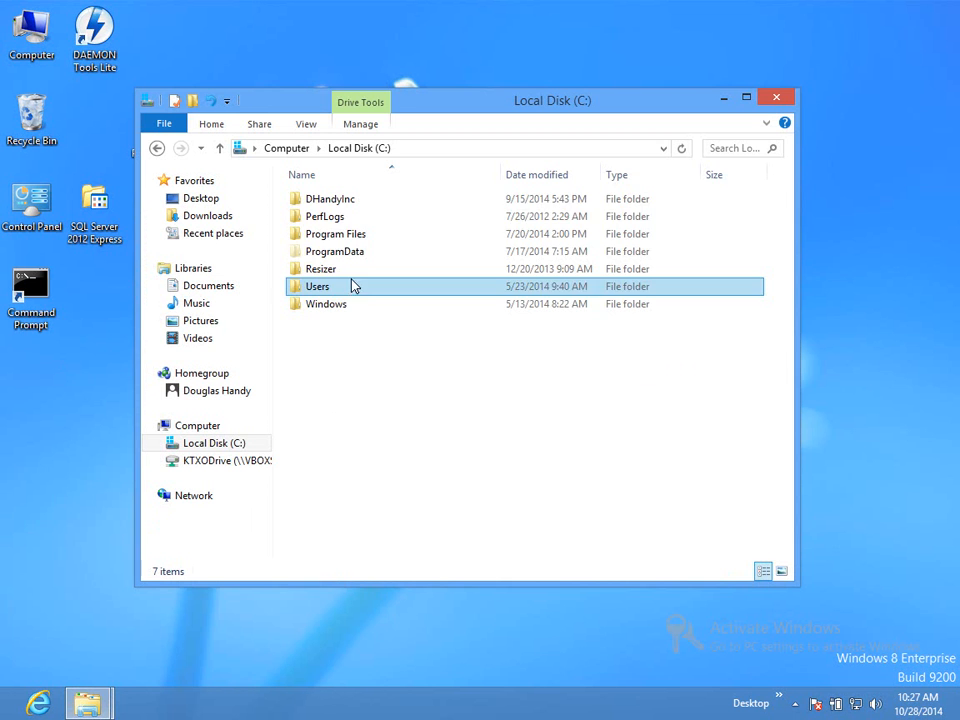
double_click(337, 200)
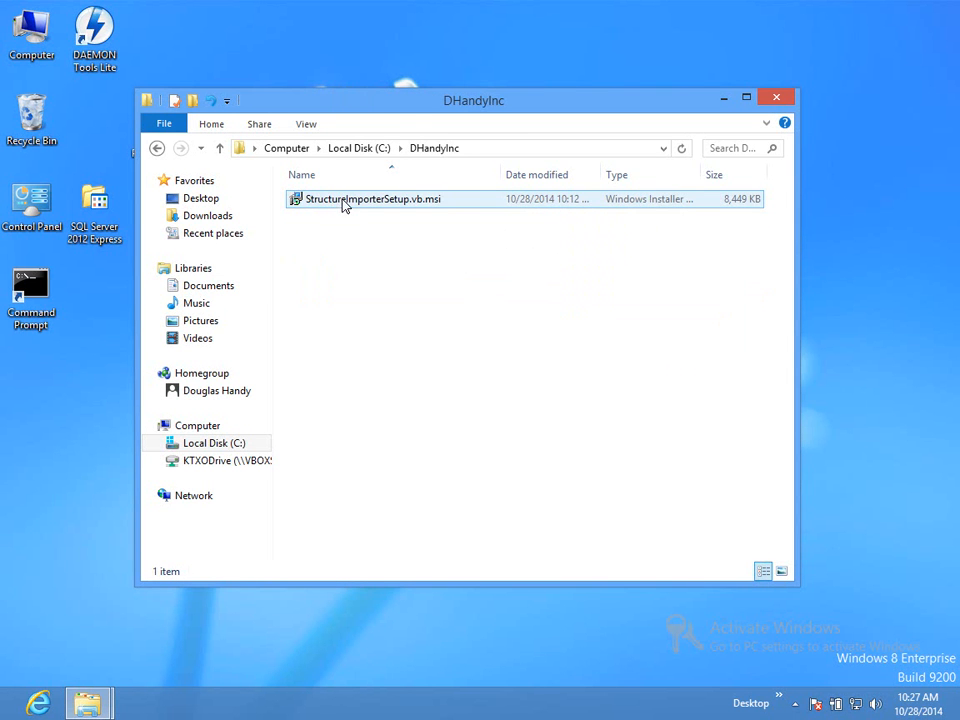
double_click(342, 204)
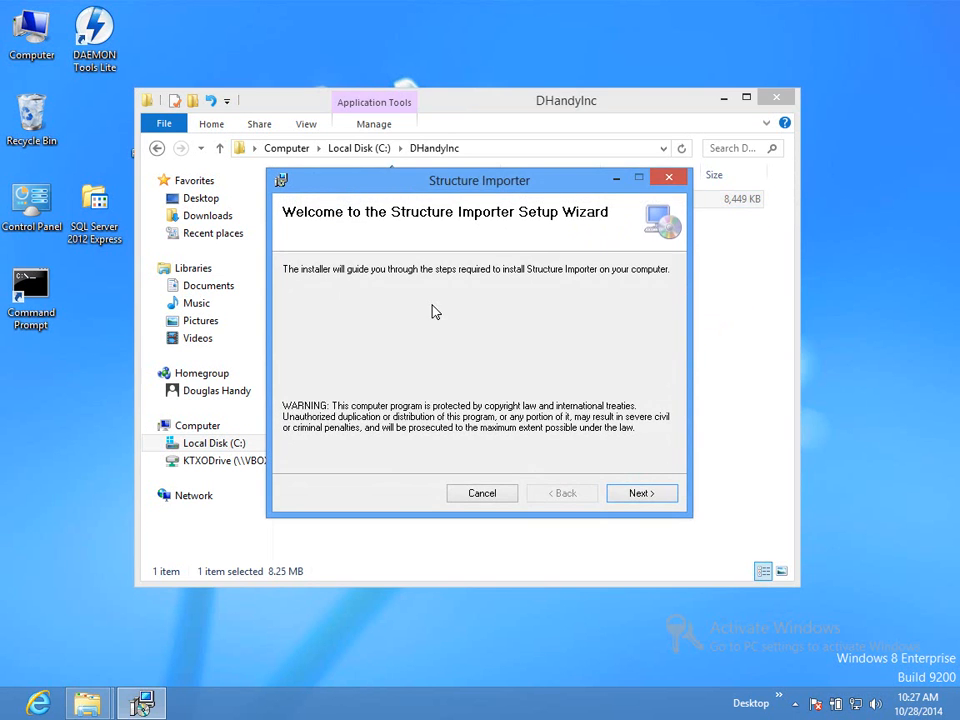
Install Structure Importer for everyone into C:\, allow the system changes, and close the installer and its folder window.
click(641, 493)
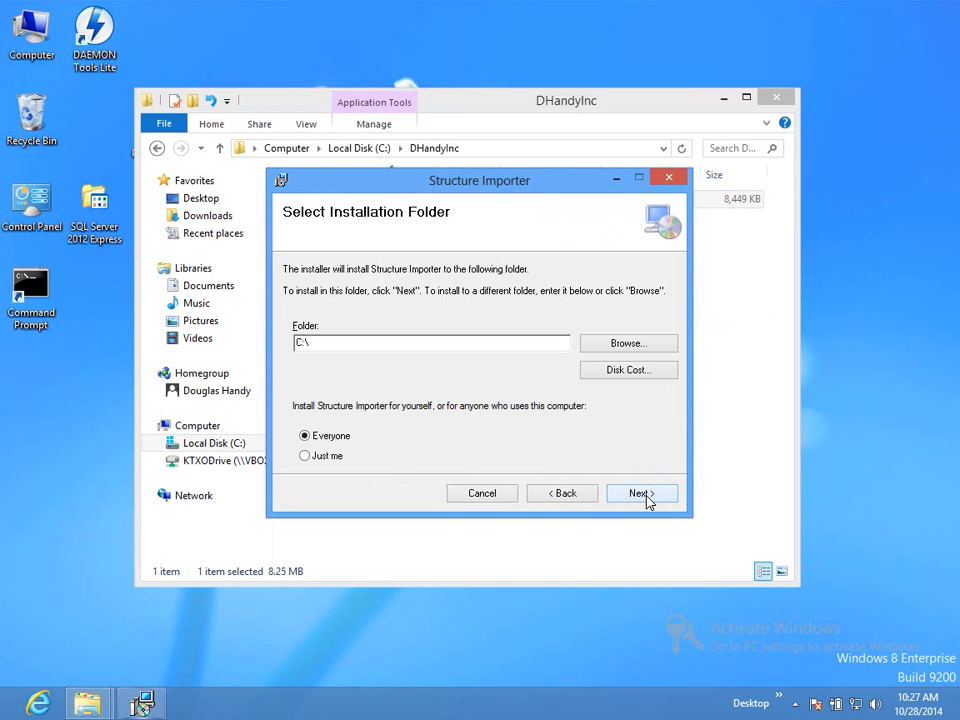
click(641, 493)
click(646, 499)
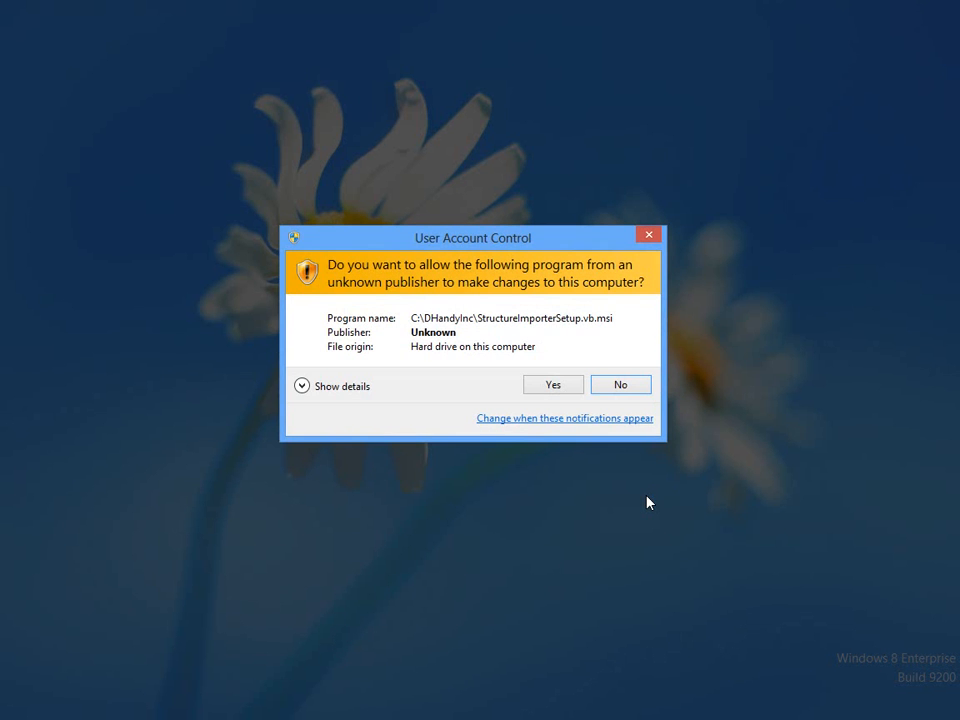
click(549, 388)
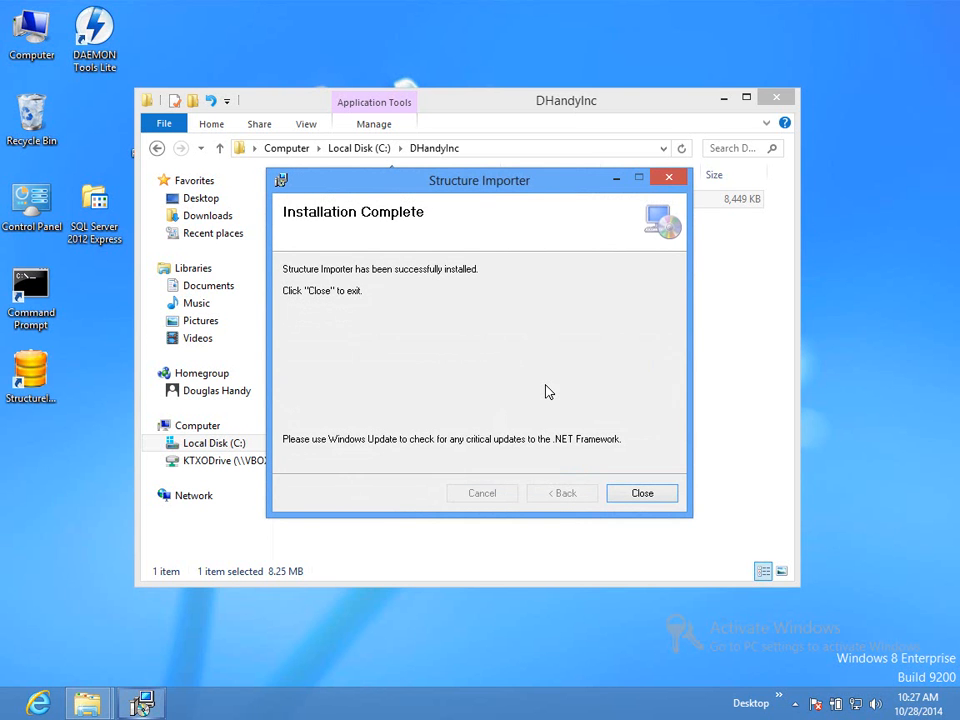
click(645, 494)
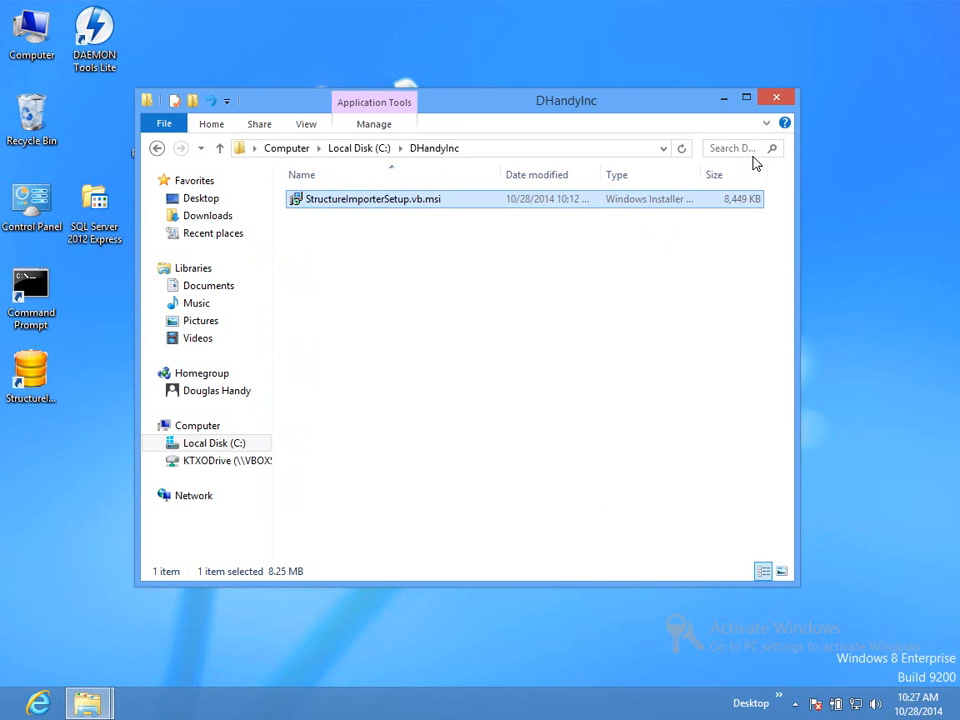
click(782, 99)
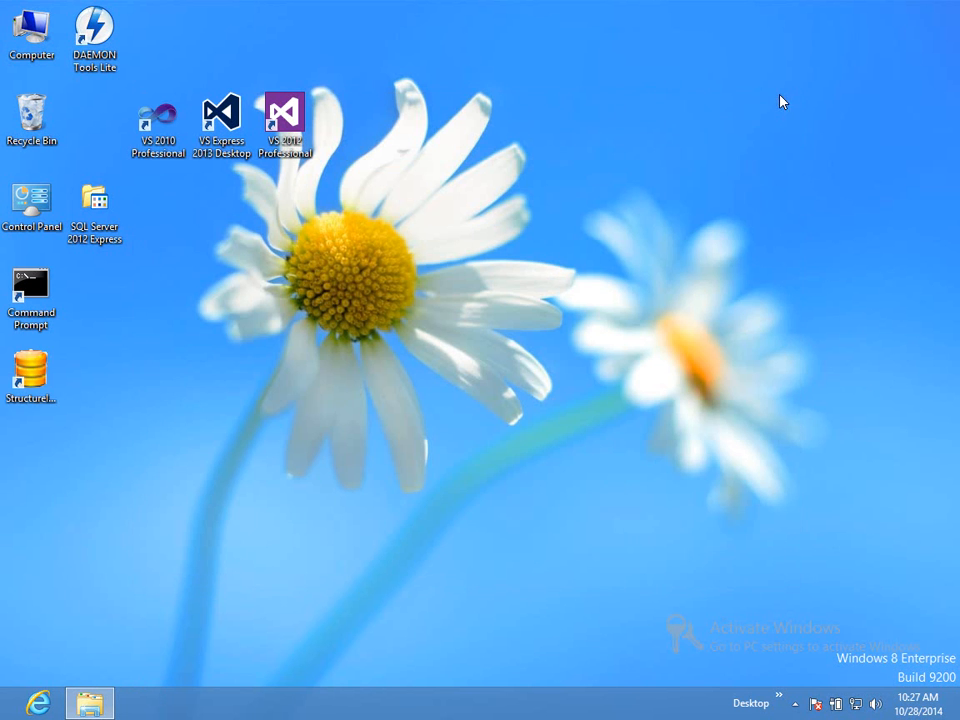
Start StructureImporter from the desktop and choose dbSQLHistory.mdb as the history database.
double_click(35, 380)
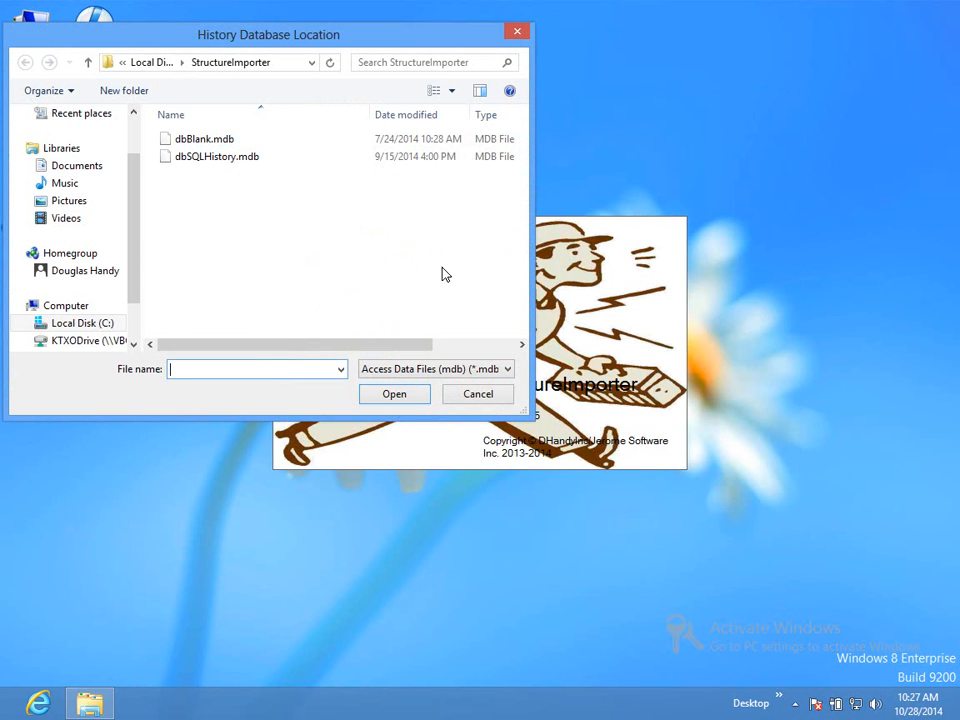
click(225, 165)
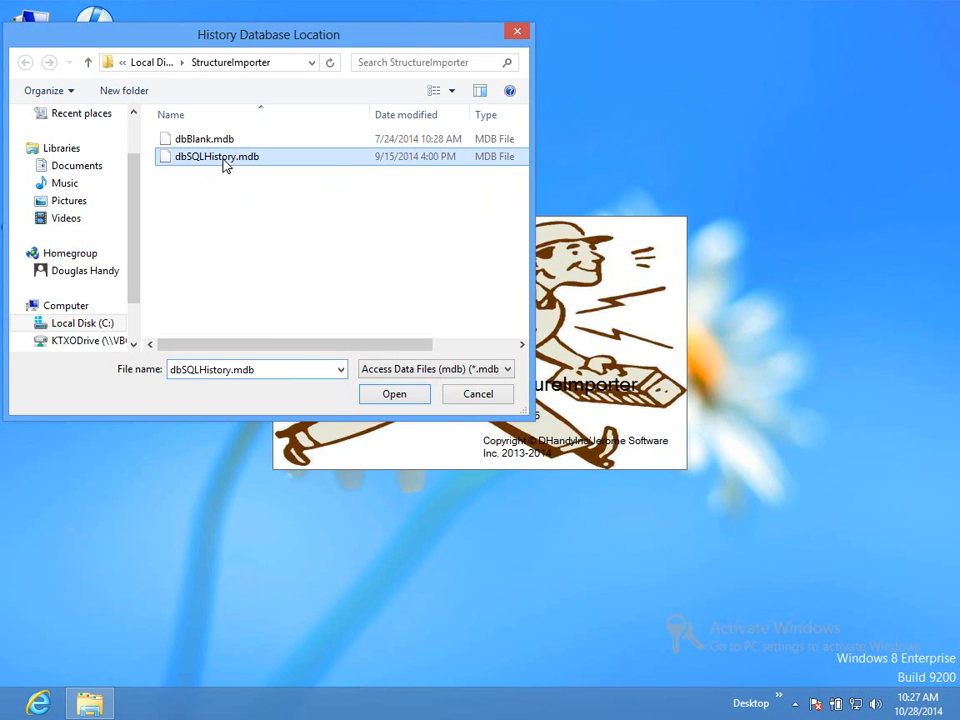
click(394, 393)
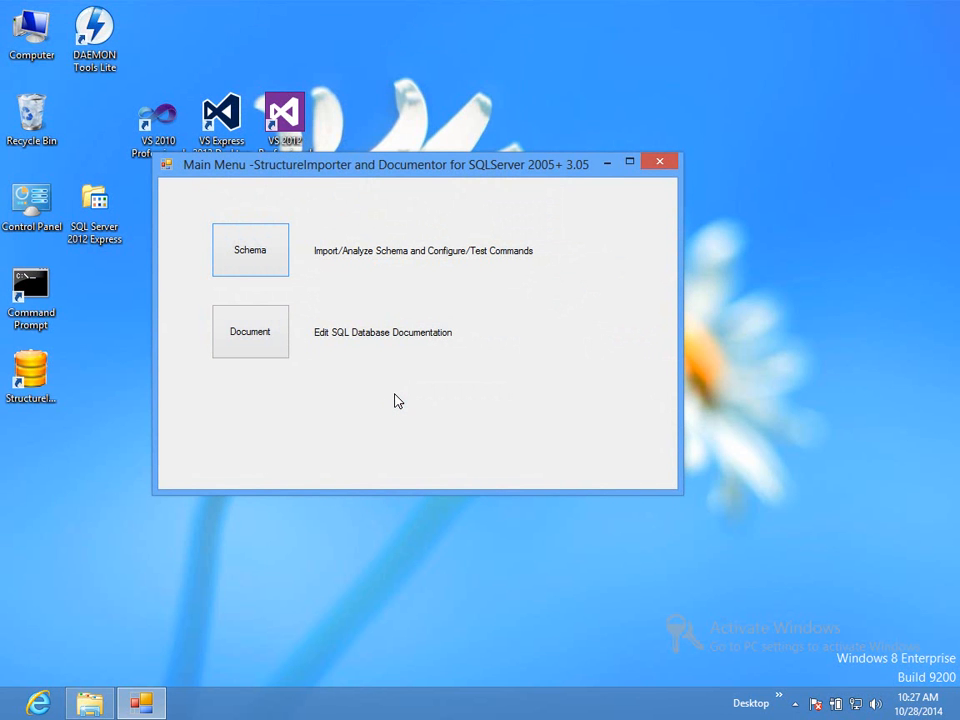
Open the Schema module's SQL Server login and set the authentication to Windows Authentication.
click(251, 266)
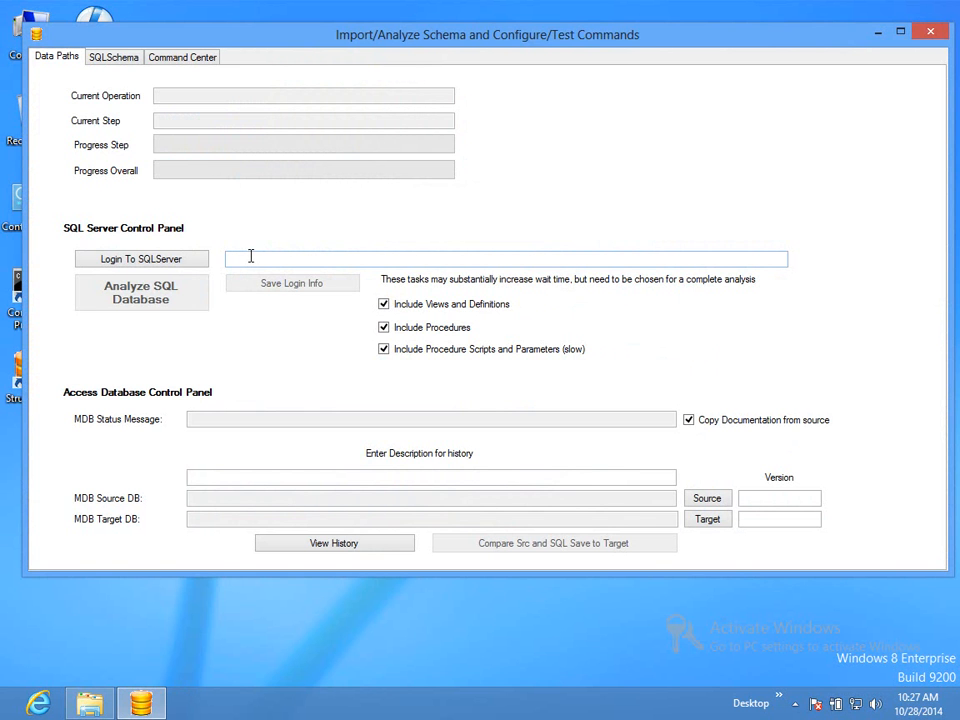
click(160, 262)
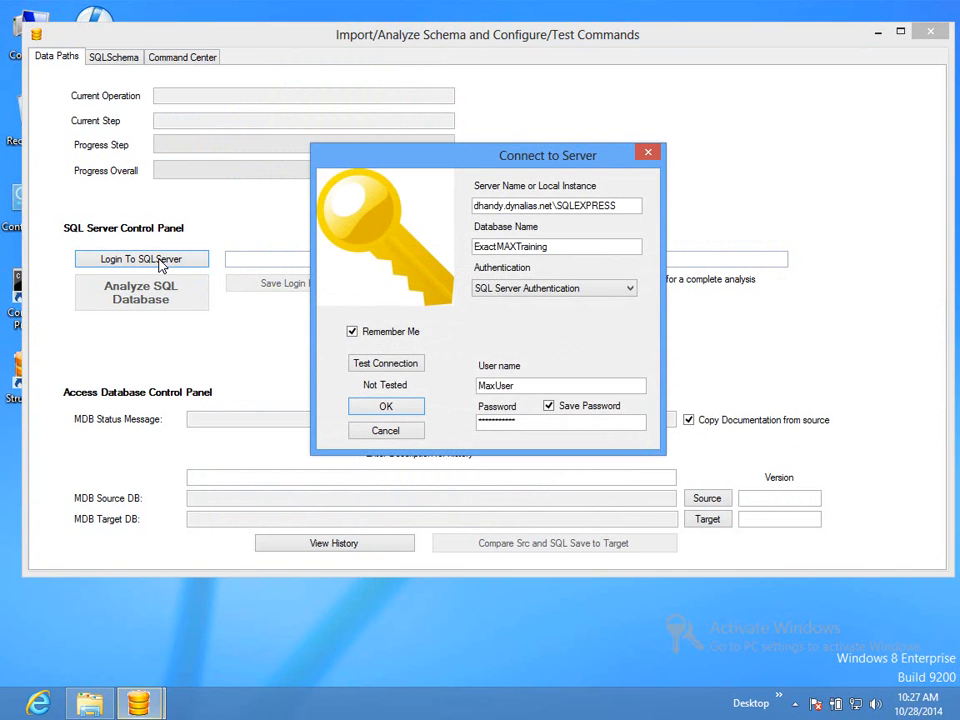
click(620, 289)
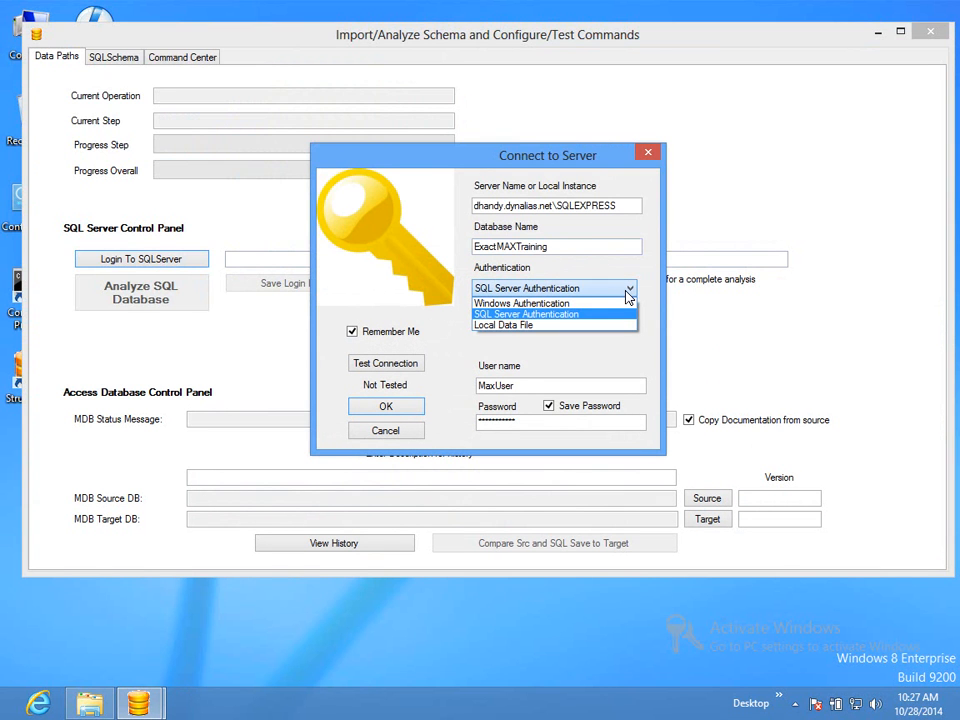
click(553, 303)
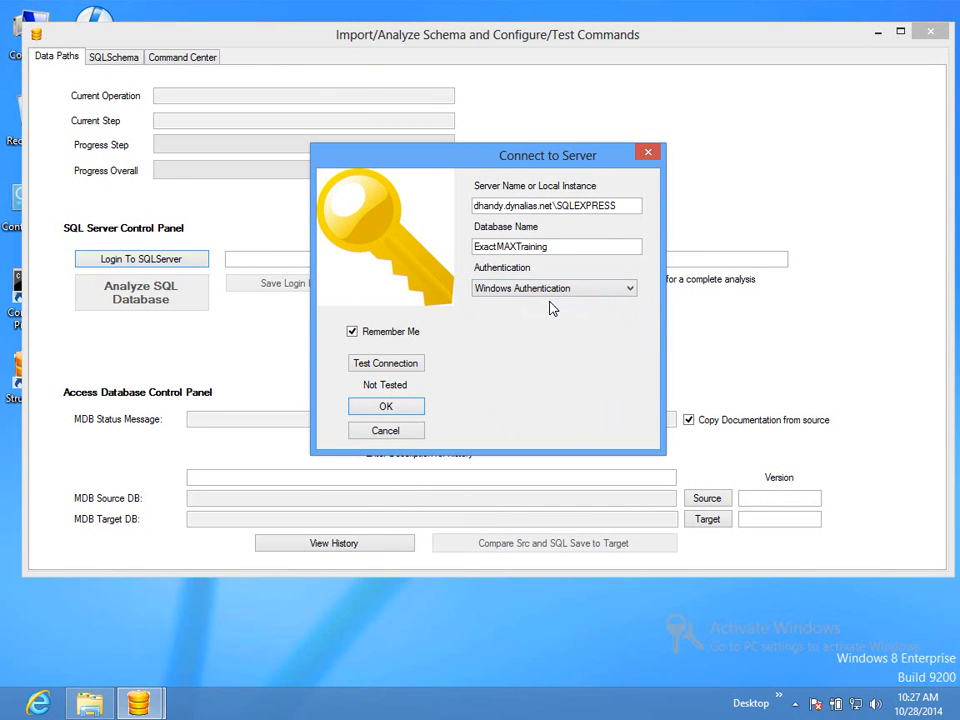
Replace the host part of the server name with DOUGHOMEIV, keeping the SQLEXPRESS instance.
click(550, 208)
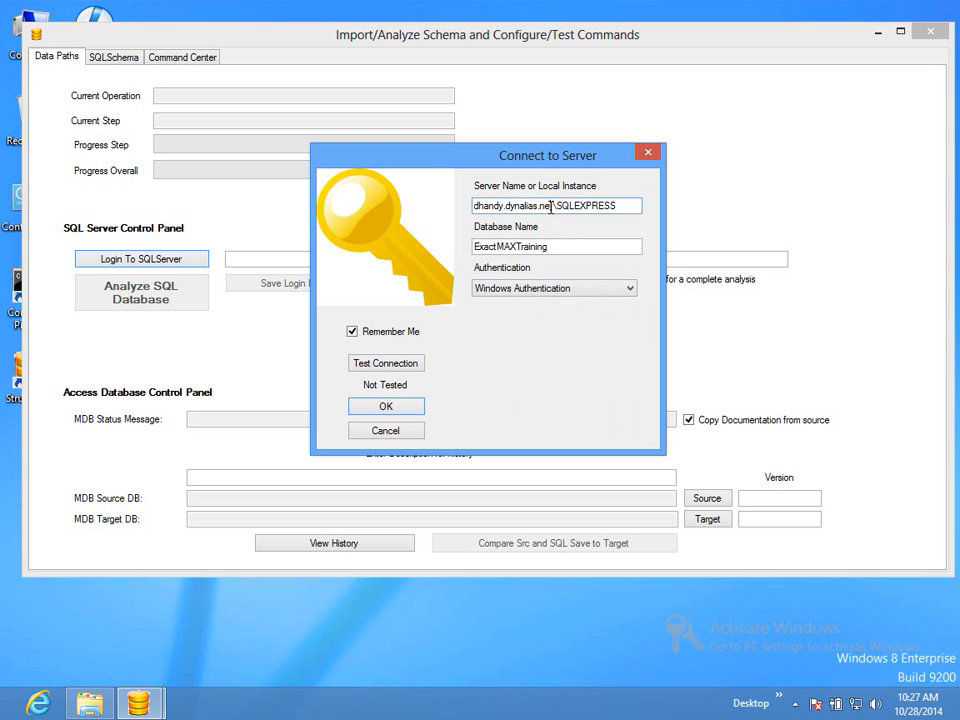
key(BackSpace)
key(BackSpace)
key(BackSpace)
key(BackSpace)
key(BackSpace)
key(BackSpace)
key(BackSpace)
key(BackSpace)
key(BackSpace)
key(BackSpace)
key(BackSpace)
key(BackSpace)
key(BackSpace)
key(BackSpace)
key(BackSpace)
key(BackSpace)
key(BackSpace)
key(BackSpace)
key(BackSpace)
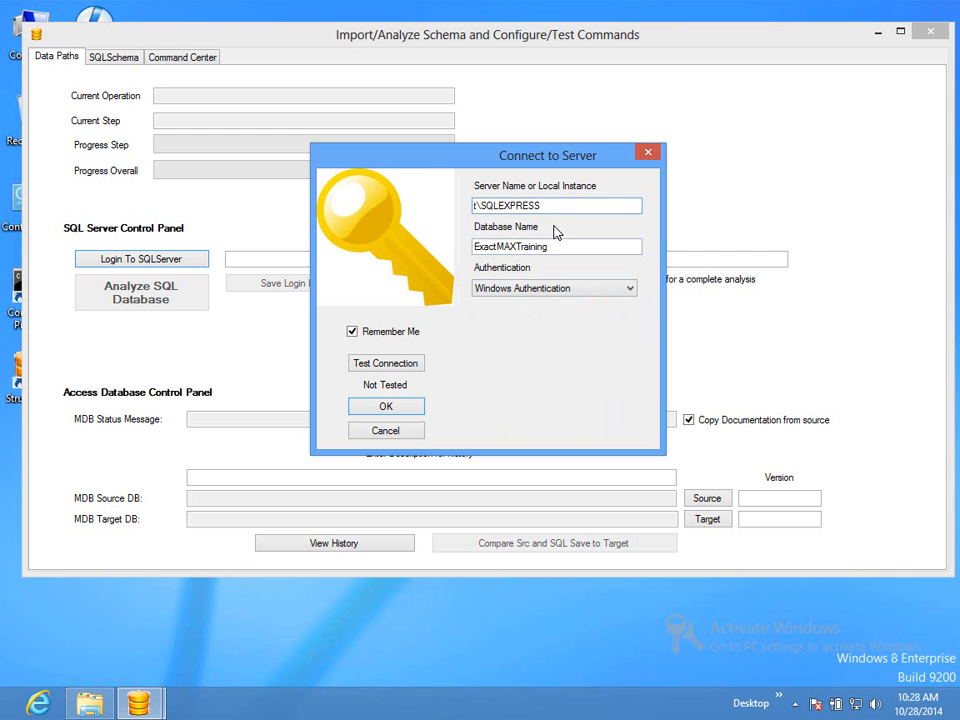
text(DOUGHOME)
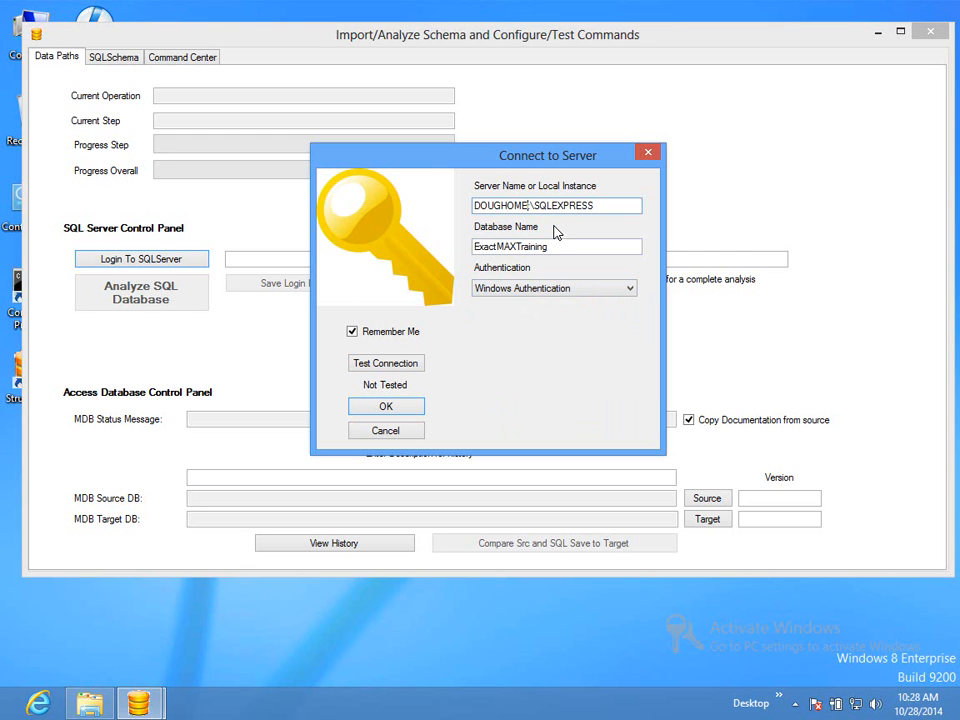
text(IV)
Set the database name to ExactMMS and test the connection.
click(555, 247)
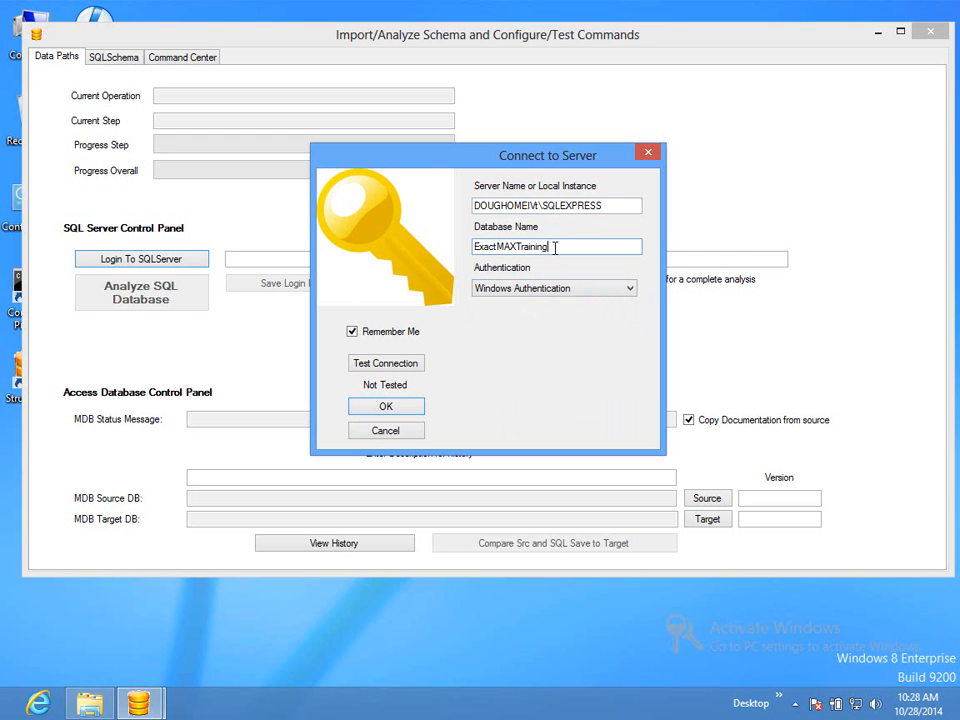
key(BackSpace)
key(BackSpace)
key(BackSpace)
key(BackSpace)
key(BackSpace)
key(BackSpace)
key(BackSpace)
key(BackSpace)
key(BackSpace)
key(BackSpace)
text(MMS)
key(Left)
key(Left)
key(Left)
key(BackSpace)
click(390, 368)
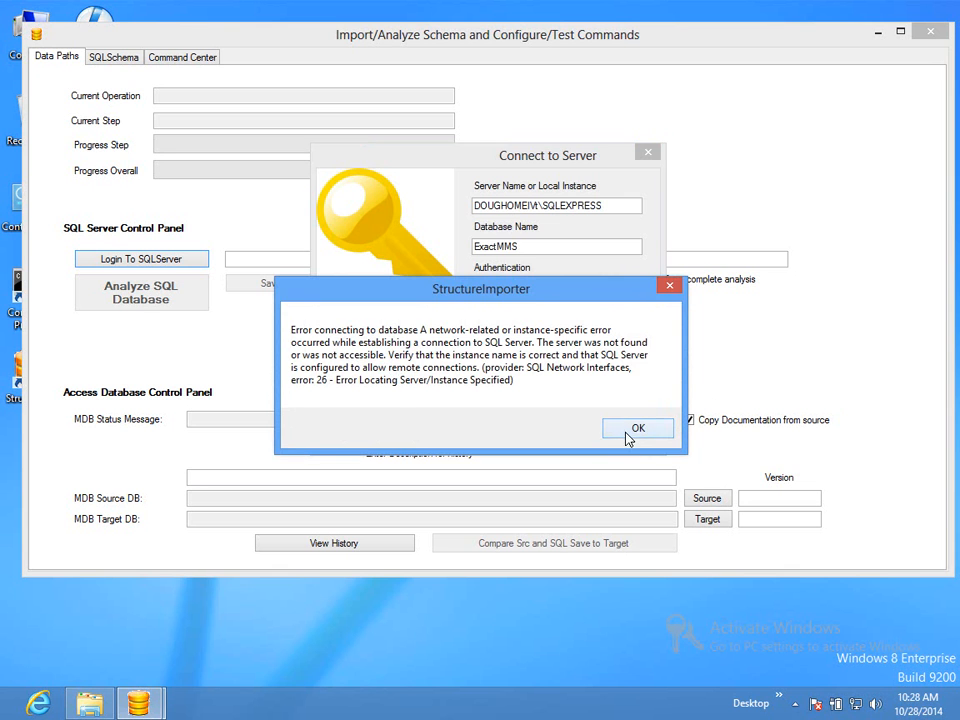
click(630, 430)
Correct the server name to DOUGHOMEIV\SQLEXPRESS, then retest and accept the connection.
click(538, 205)
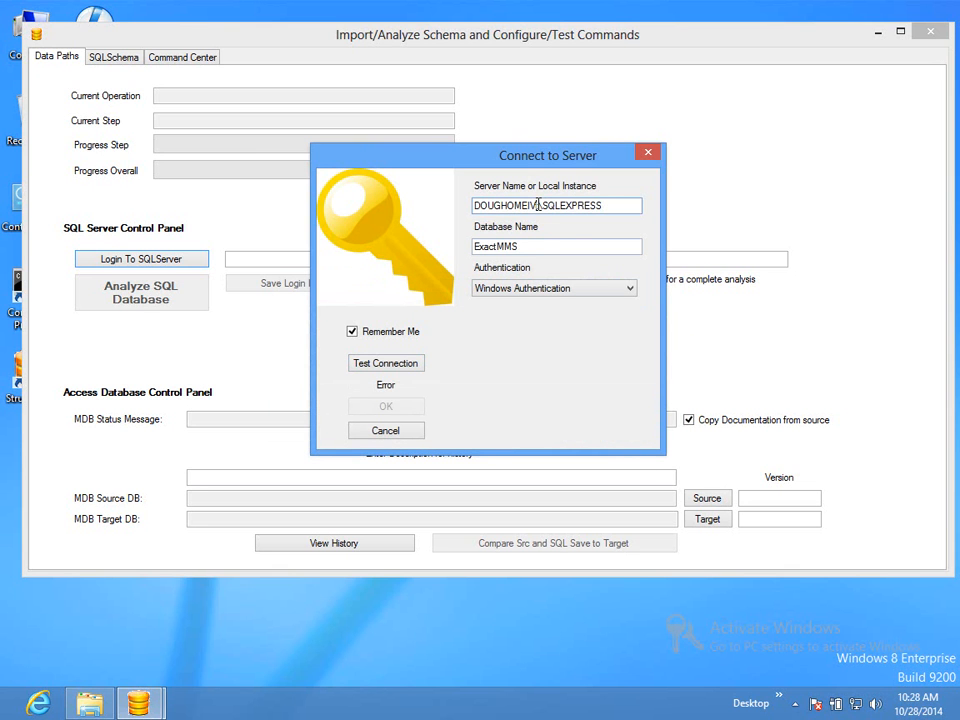
key(Delete)
click(386, 365)
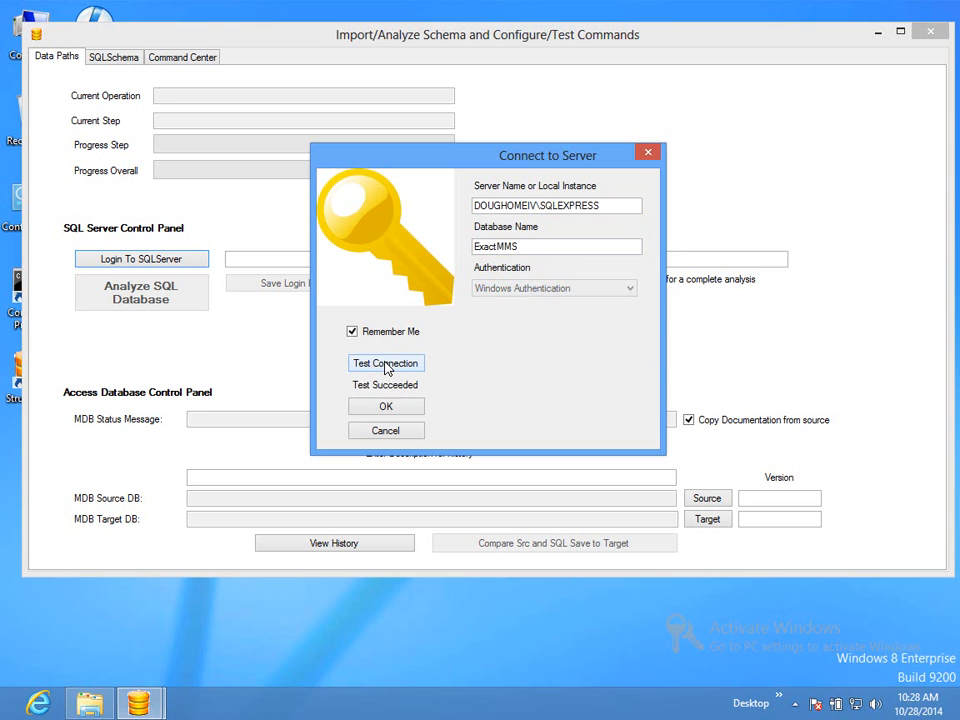
click(394, 409)
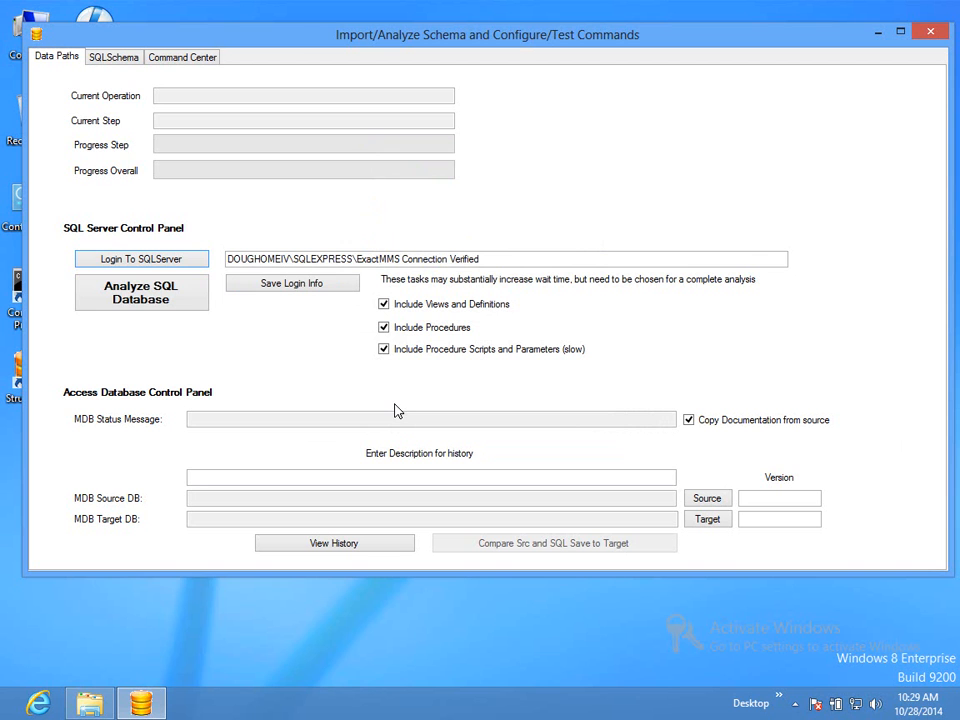
Analyze the ExactMMS database with views, procedures and scripts included, and display its SQL Tables in the schema view.
click(133, 303)
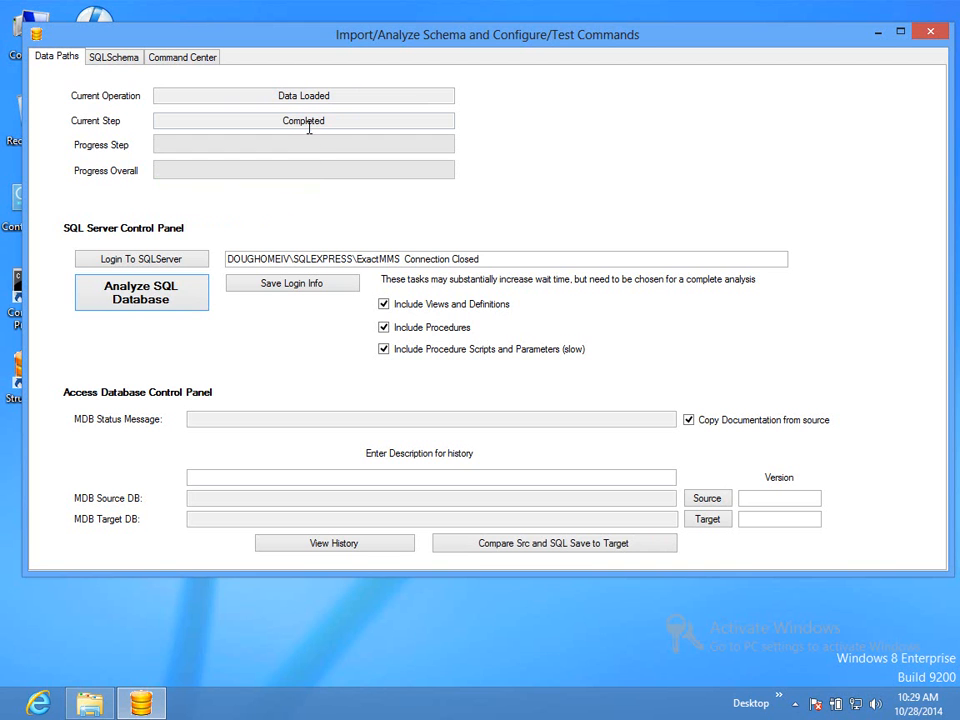
click(117, 58)
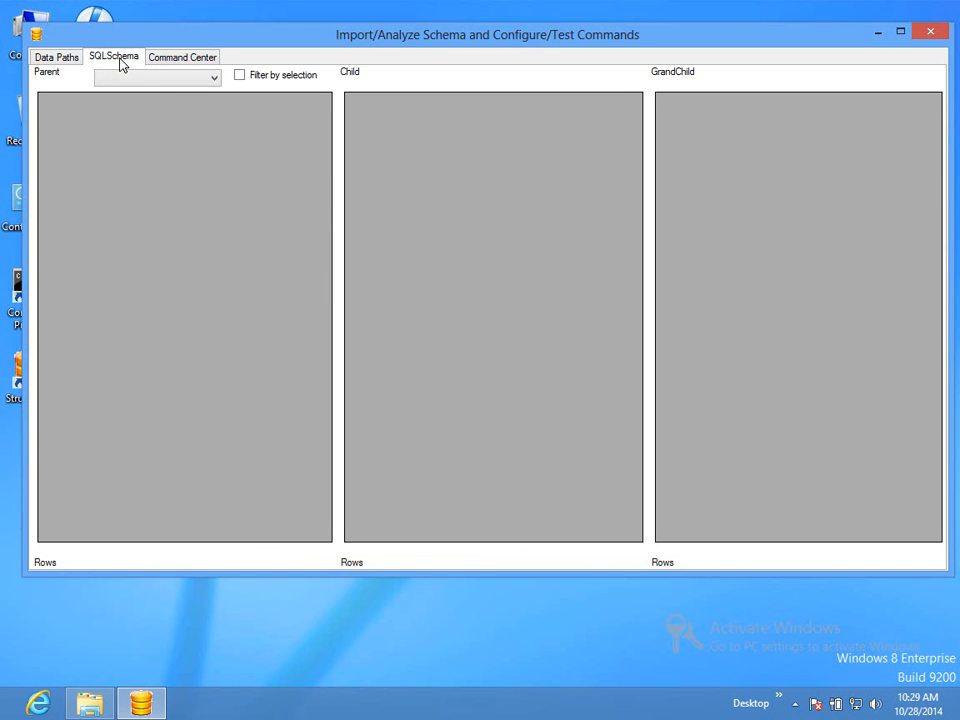
click(212, 81)
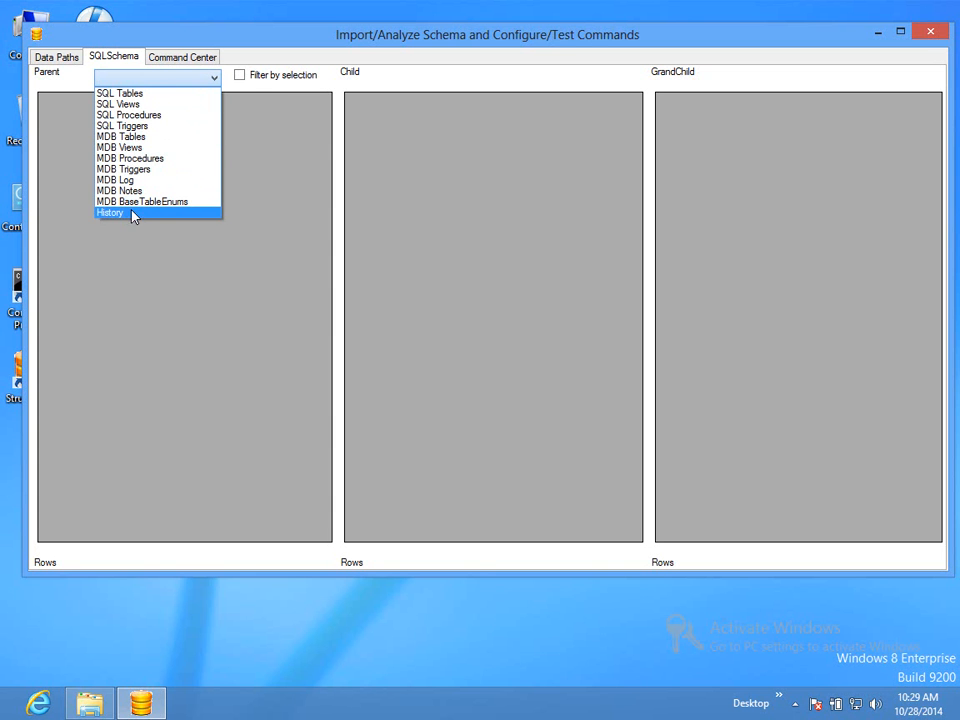
click(125, 93)
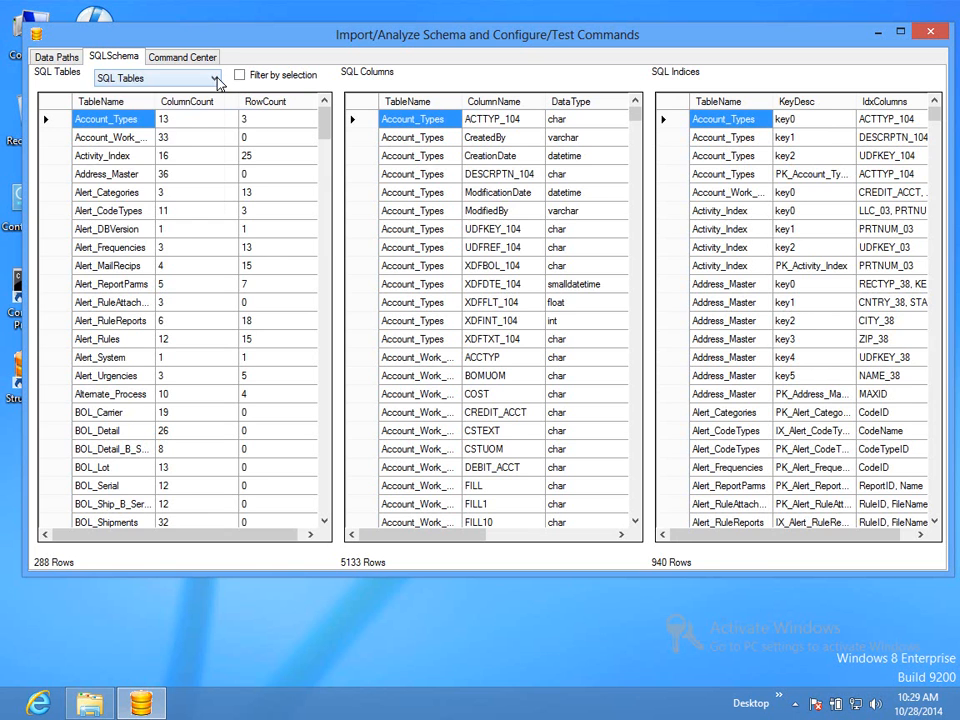
Review the imported SQL Views, SQL Procedures and SQL Triggers in the schema view.
click(158, 77)
click(146, 105)
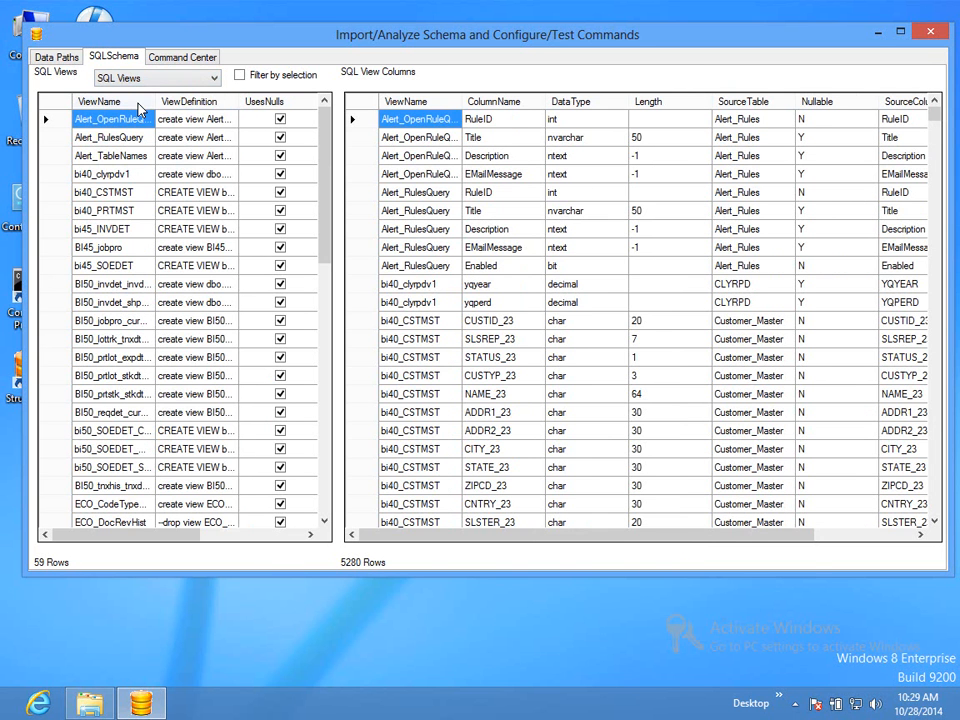
click(214, 79)
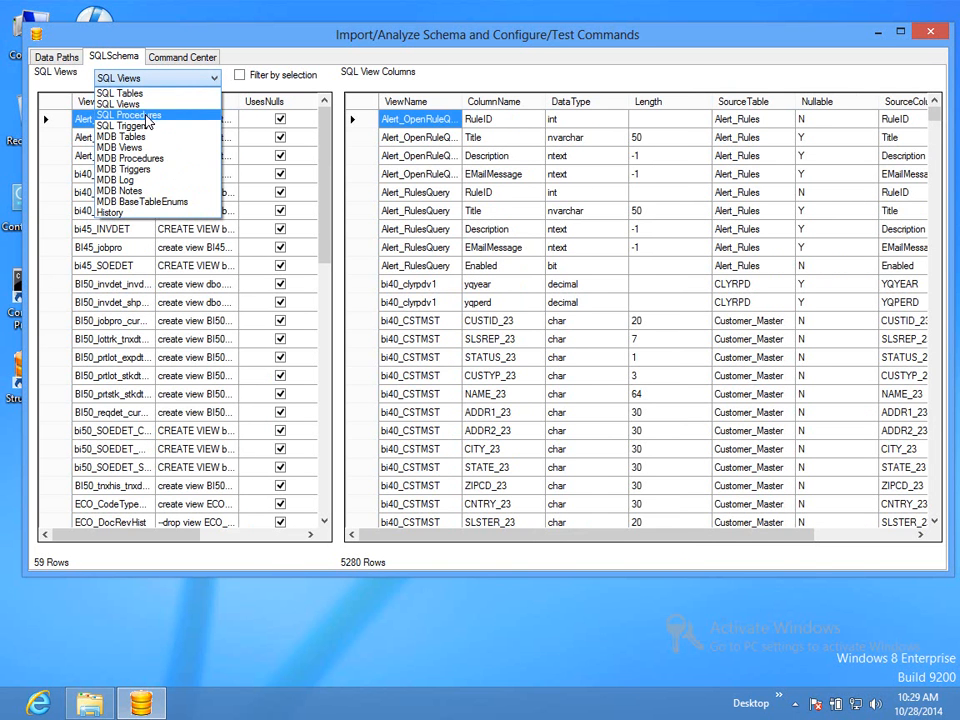
click(146, 117)
click(195, 78)
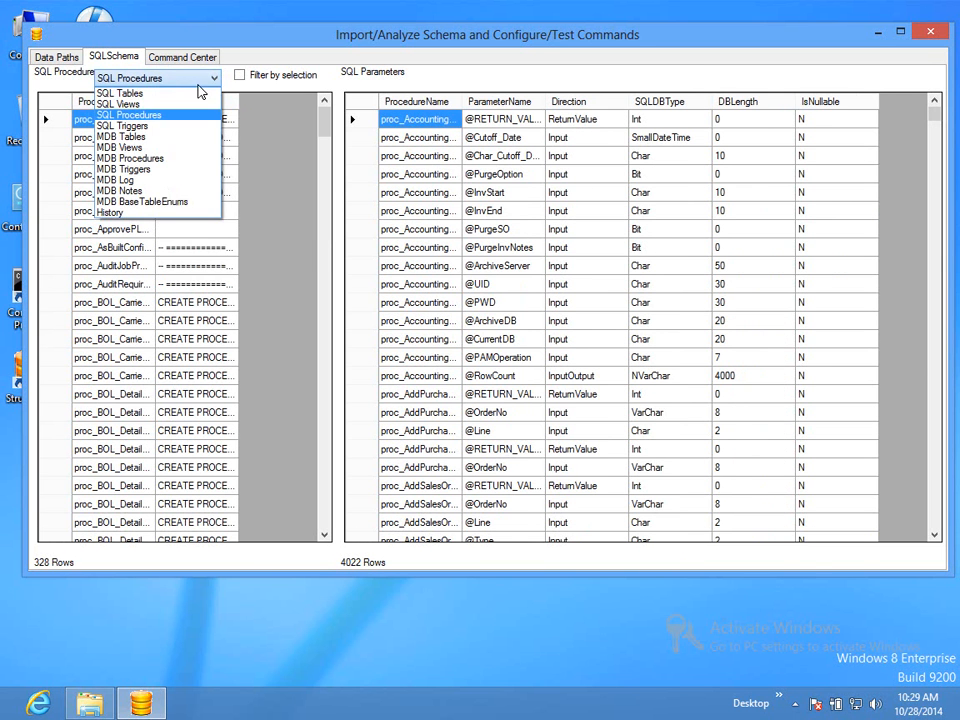
click(135, 128)
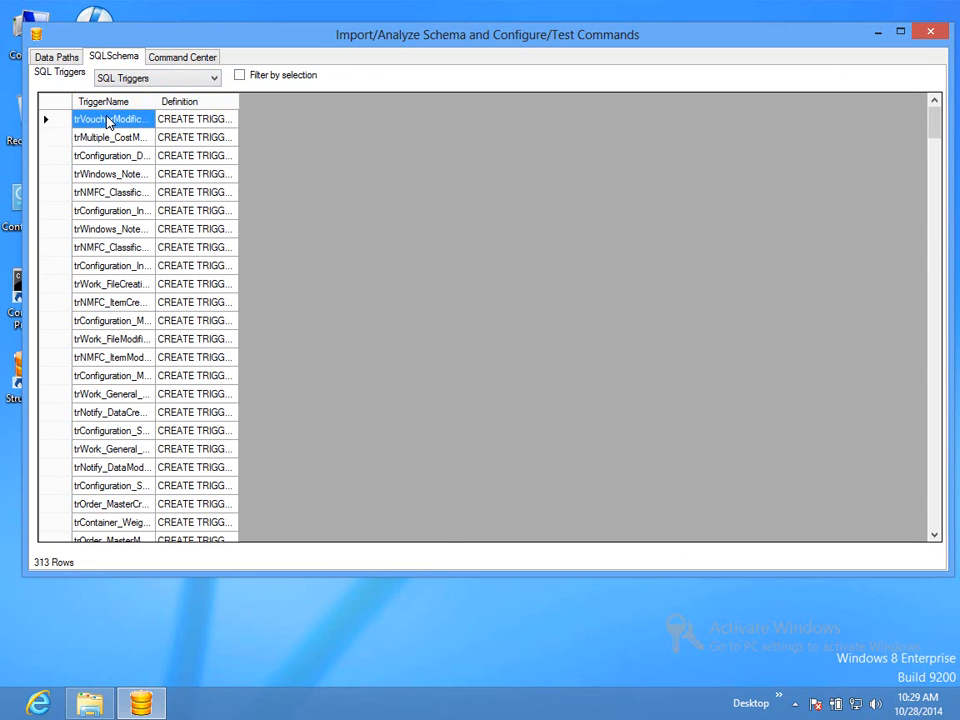
Return to the data paths, then switch to File Explorer and copy MAXV553.mdb from the MaxData folder.
click(57, 58)
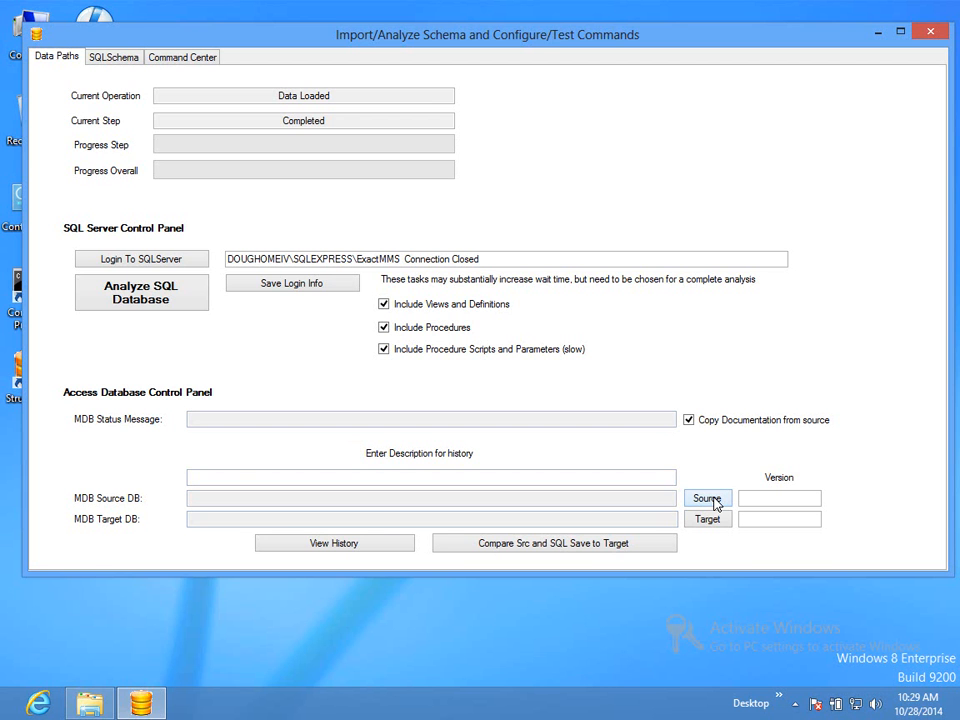
click(89, 706)
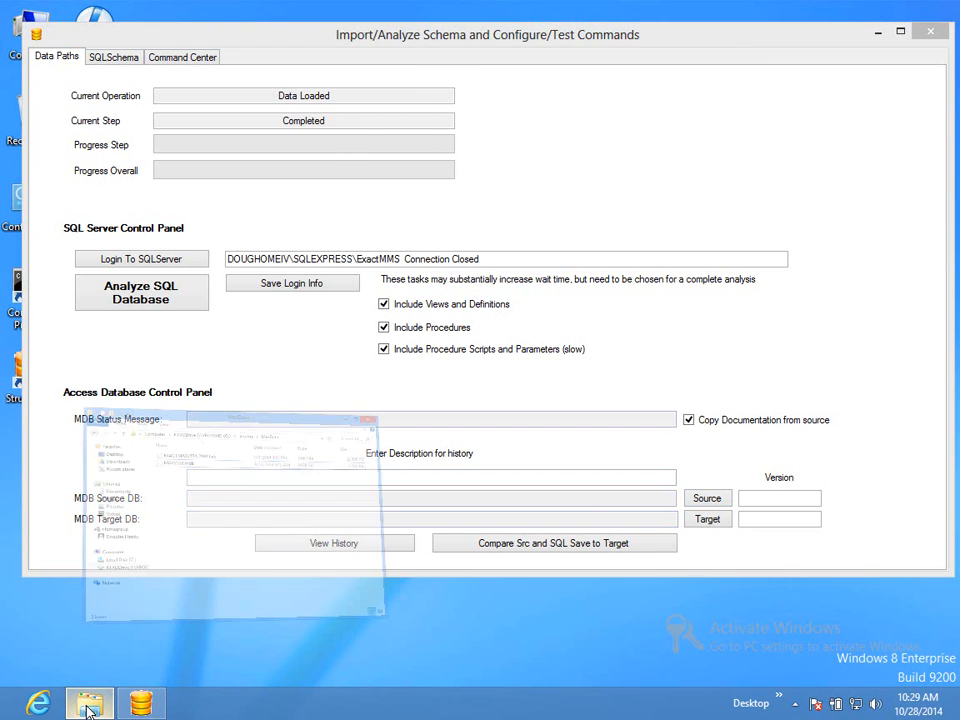
click(285, 181)
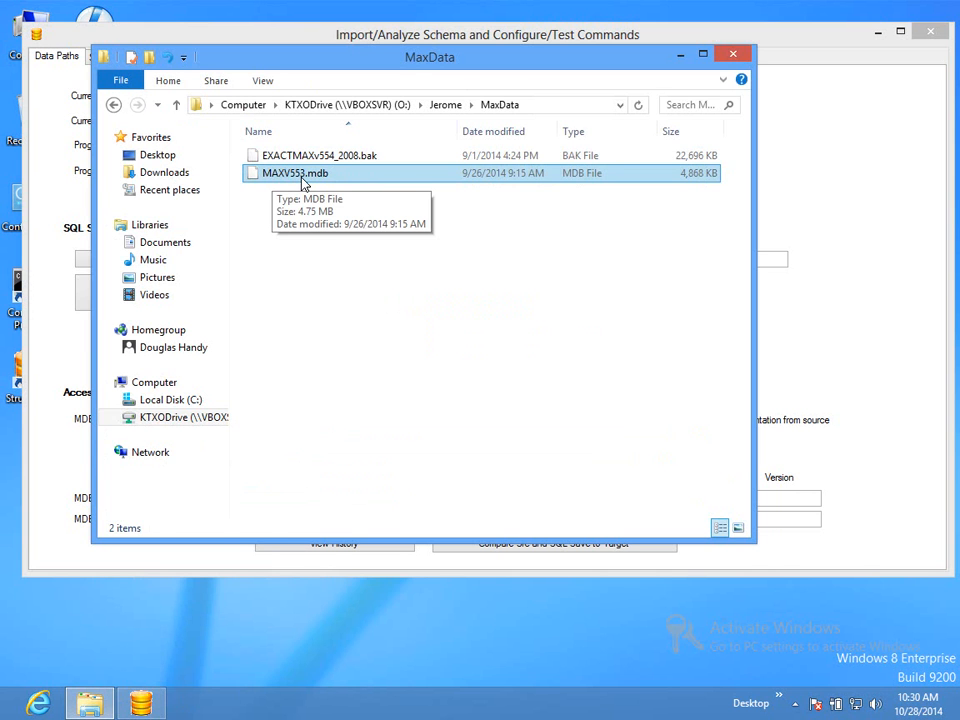
right_click(302, 181)
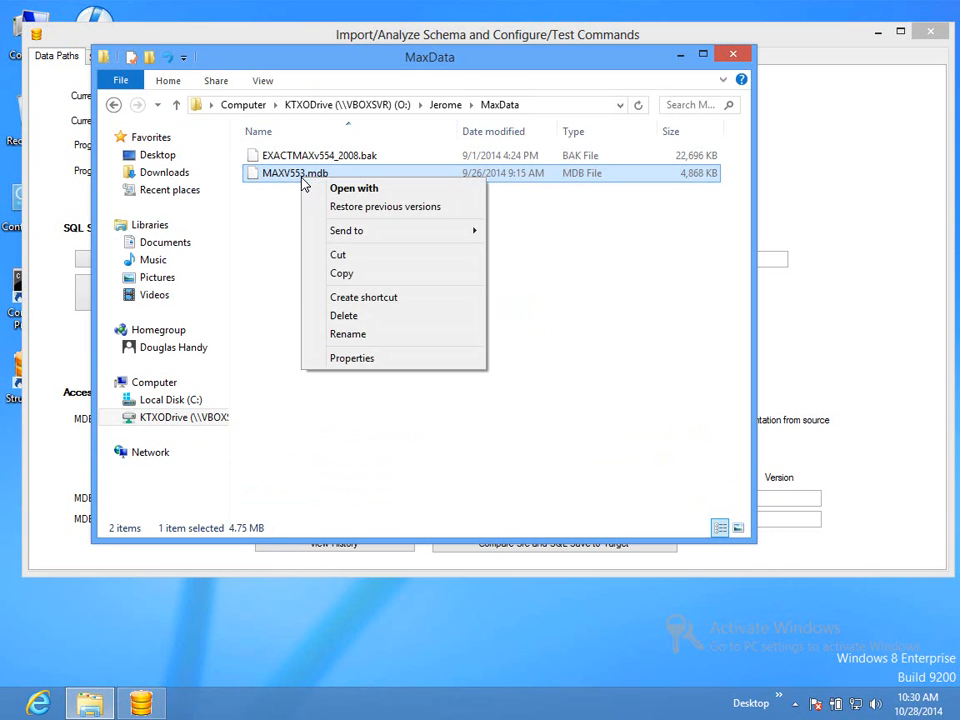
click(345, 284)
Paste the copied database file into the StructureImporter folder on Local Disk (C:) and close File Explorer.
click(182, 107)
click(182, 108)
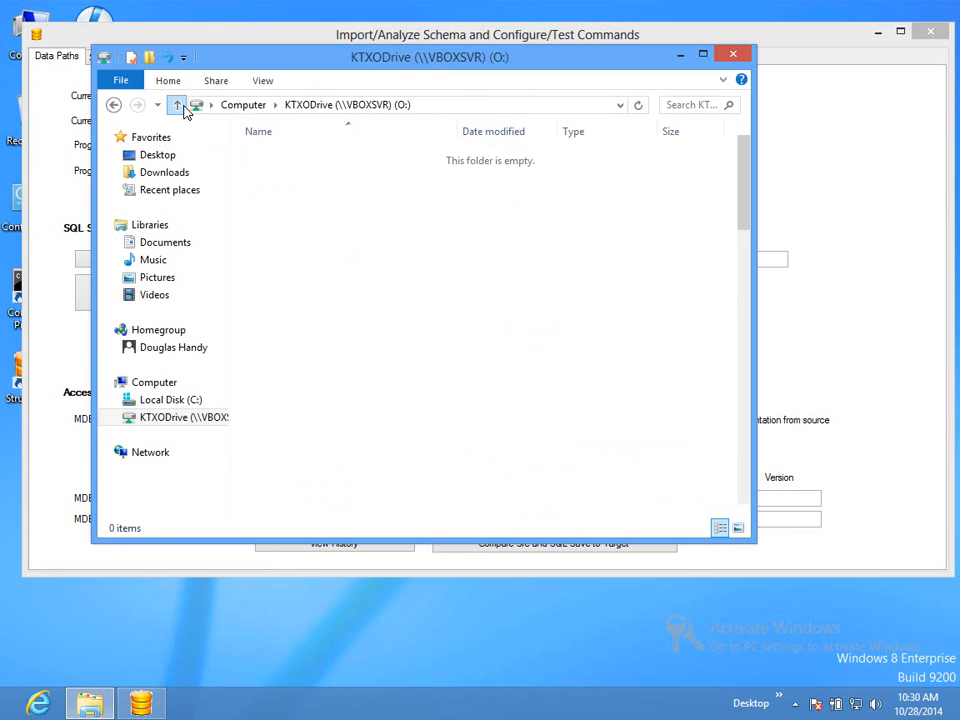
click(181, 106)
click(290, 183)
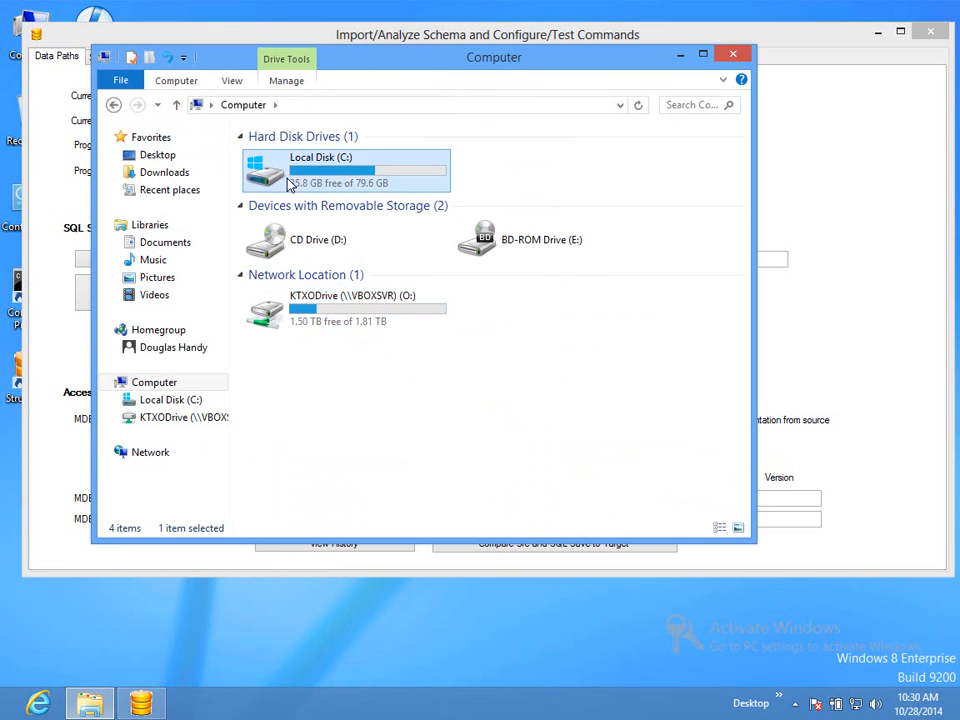
double_click(290, 183)
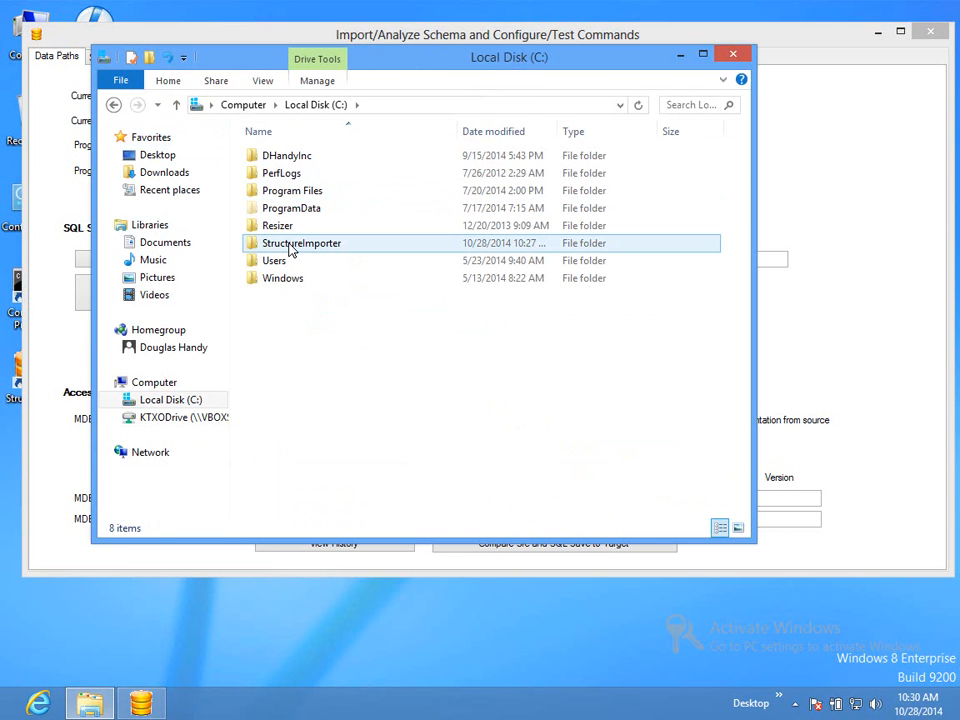
double_click(290, 250)
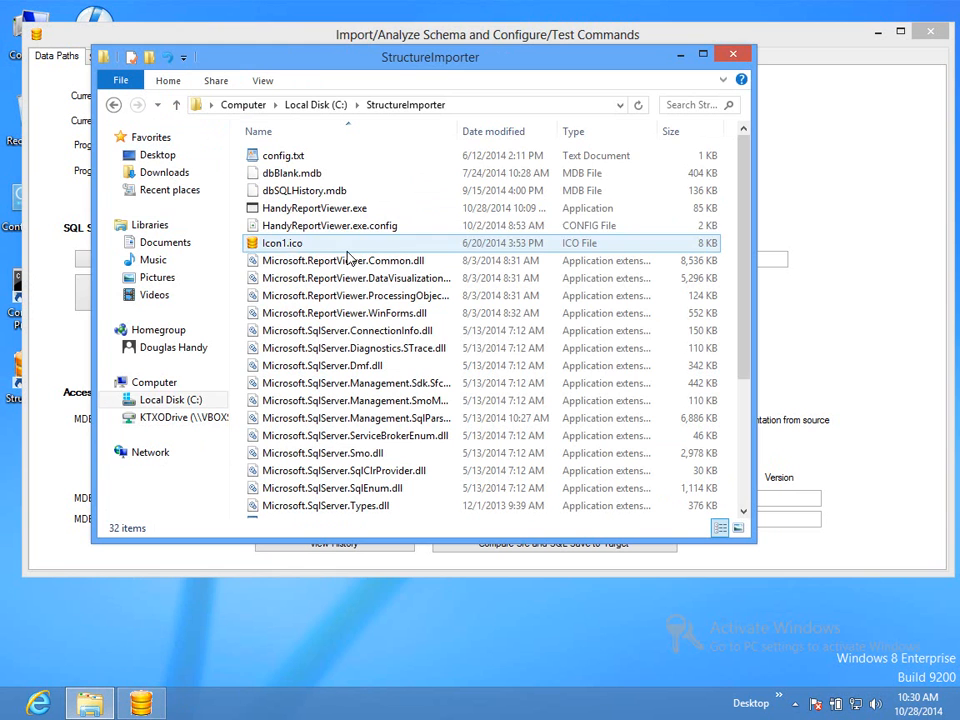
right_click(436, 210)
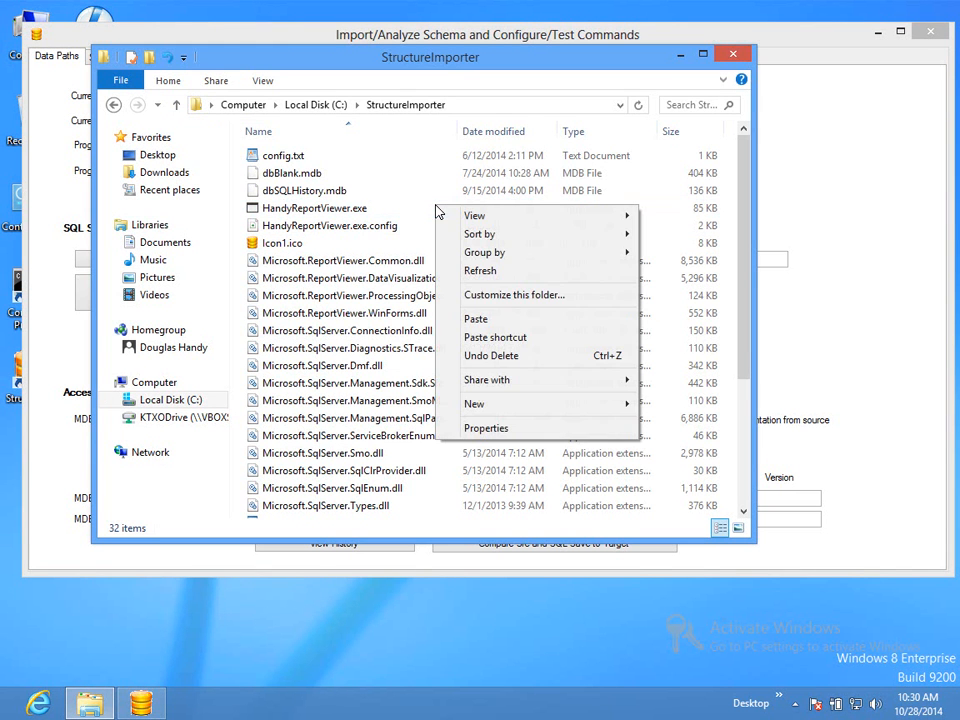
click(472, 318)
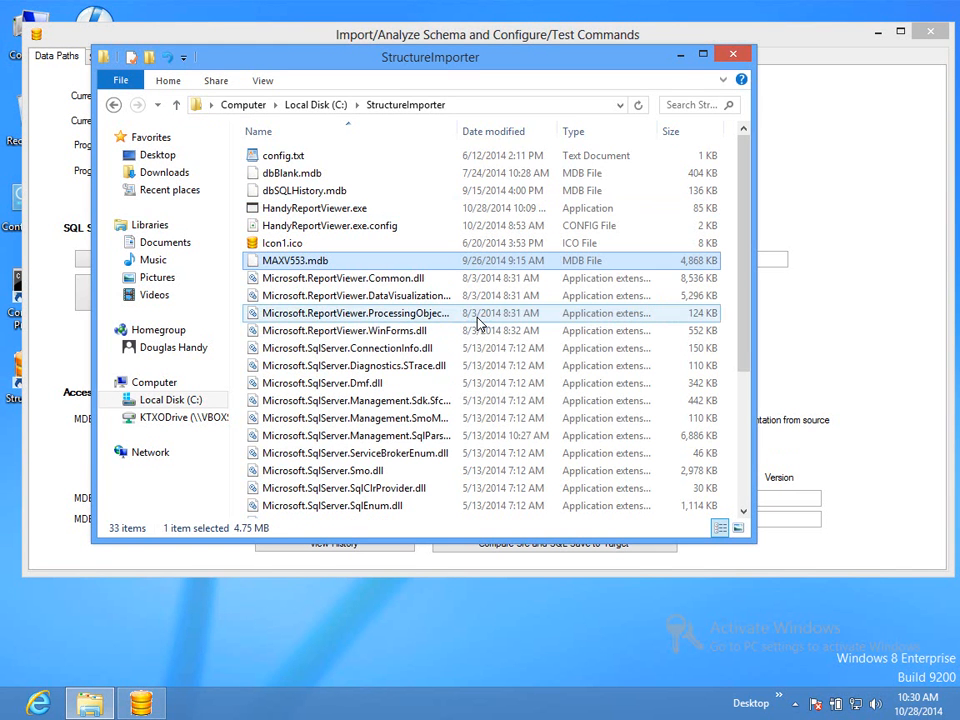
click(739, 60)
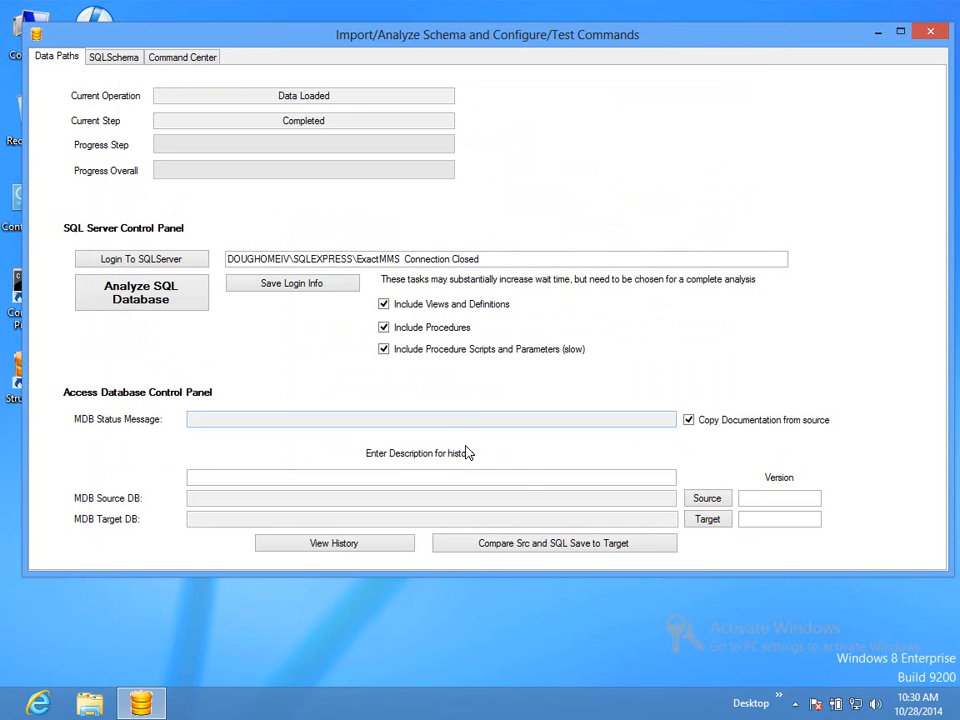
Choose MAXV553.mdb from the StructureImporter folder as the MDB source database.
click(706, 499)
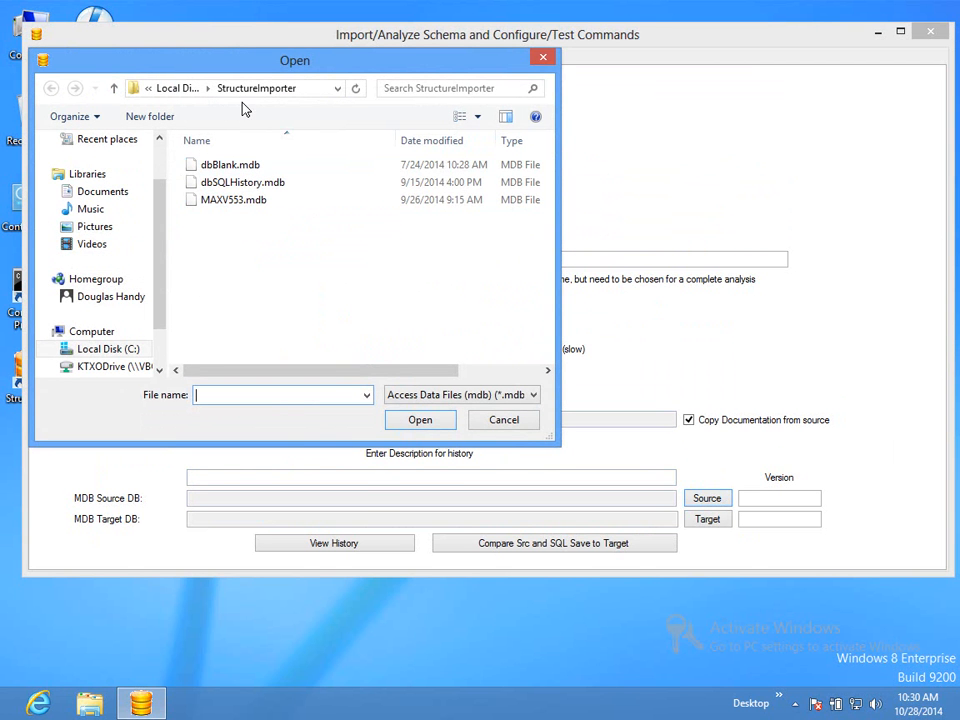
click(220, 205)
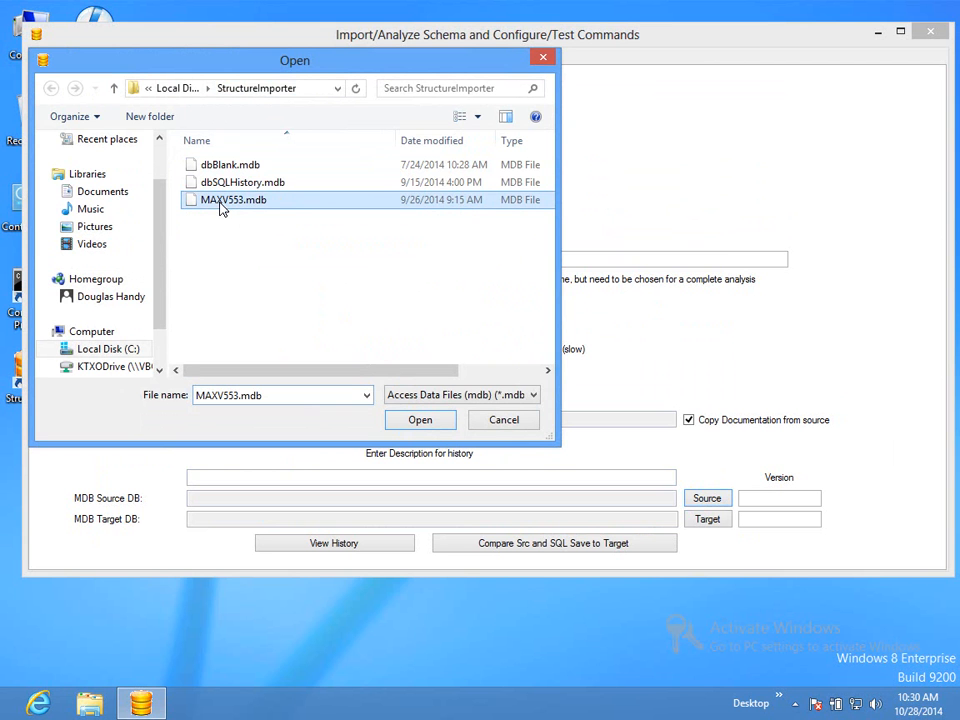
click(421, 421)
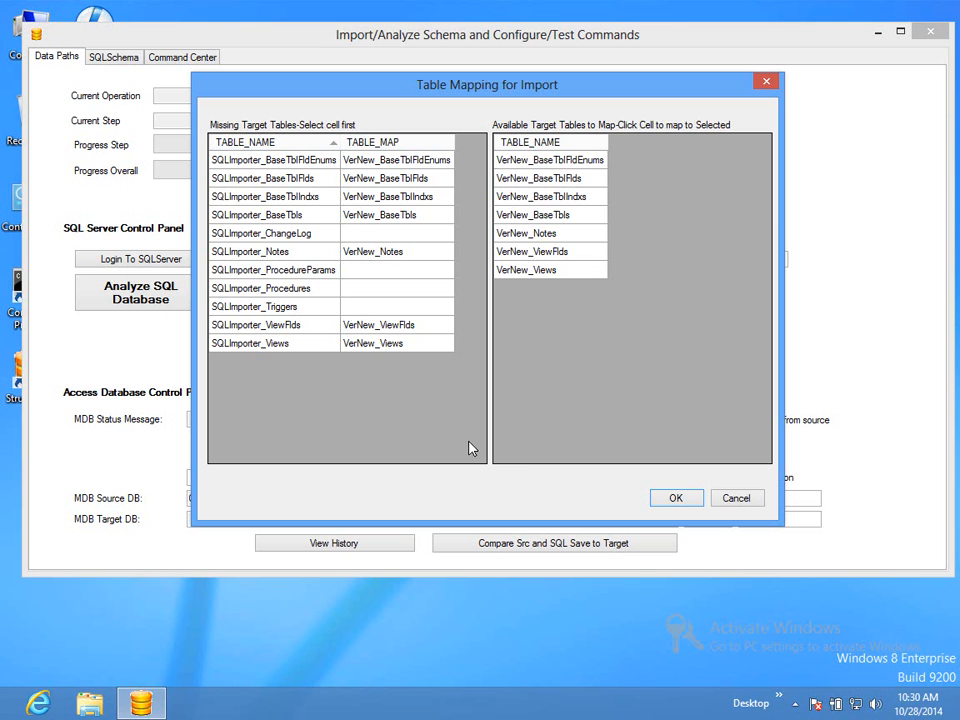
Upgrade the source database, accepting the proposed table mapping and the default values for missing columns in every table.
click(677, 501)
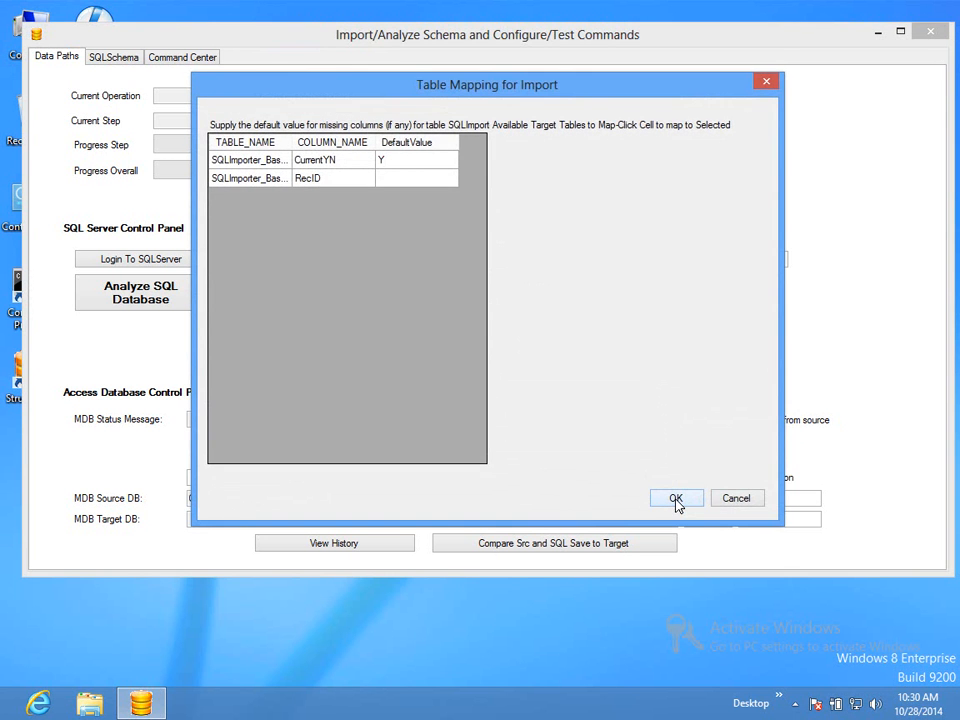
click(676, 499)
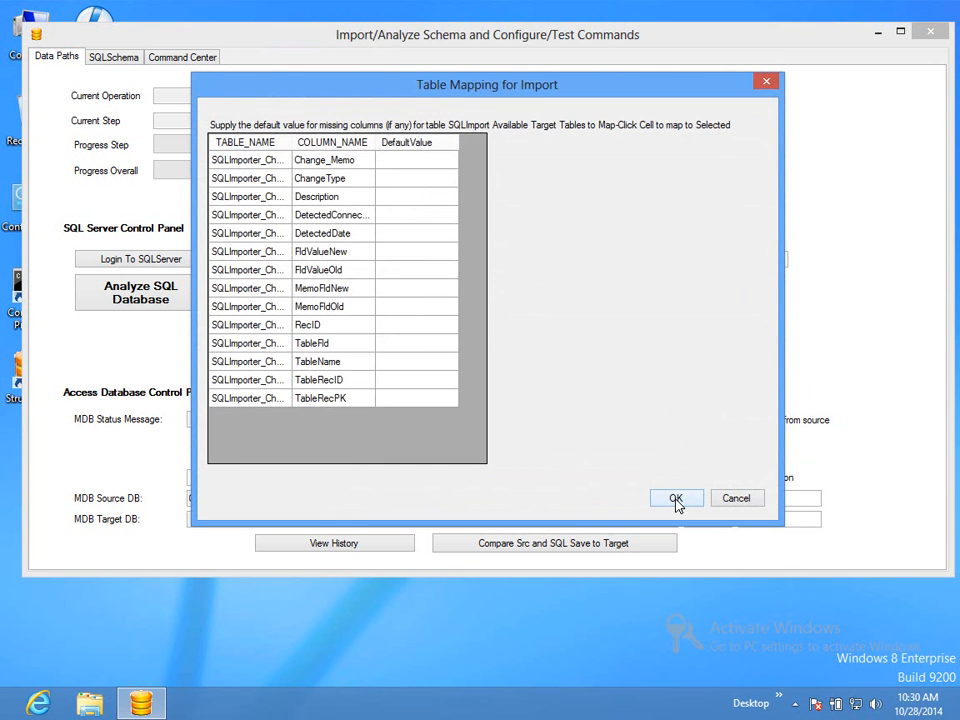
click(676, 499)
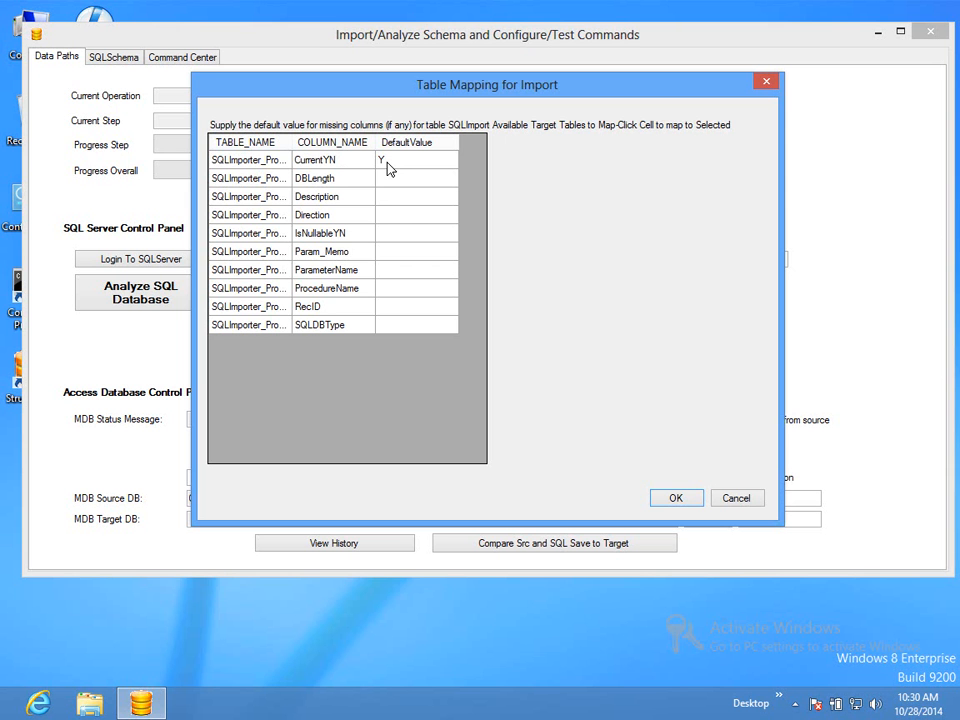
click(673, 500)
click(673, 500)
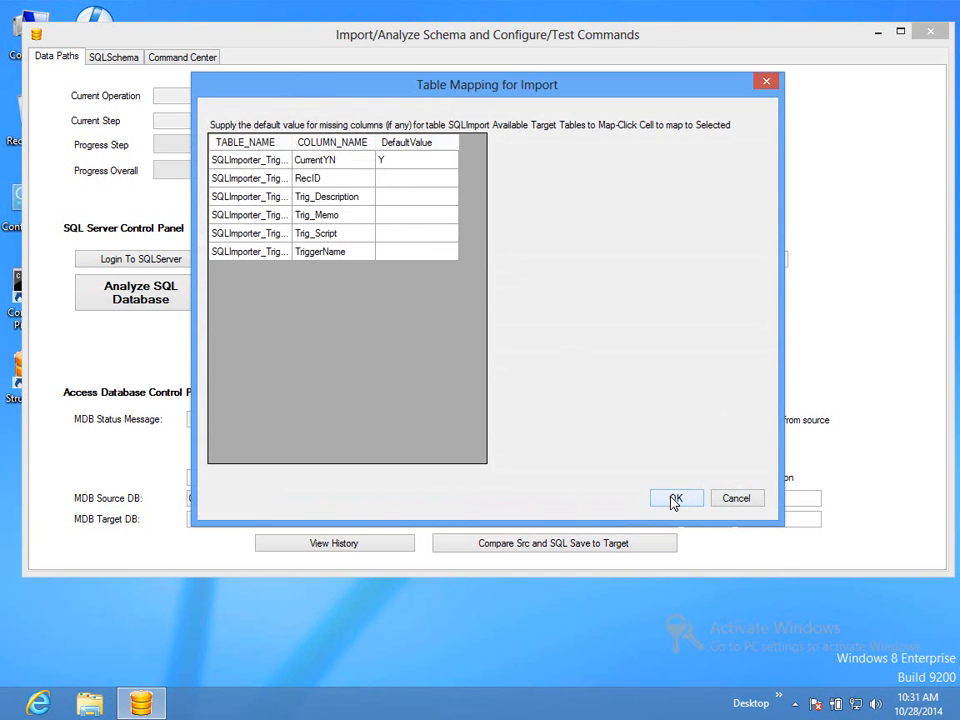
click(673, 500)
click(673, 500)
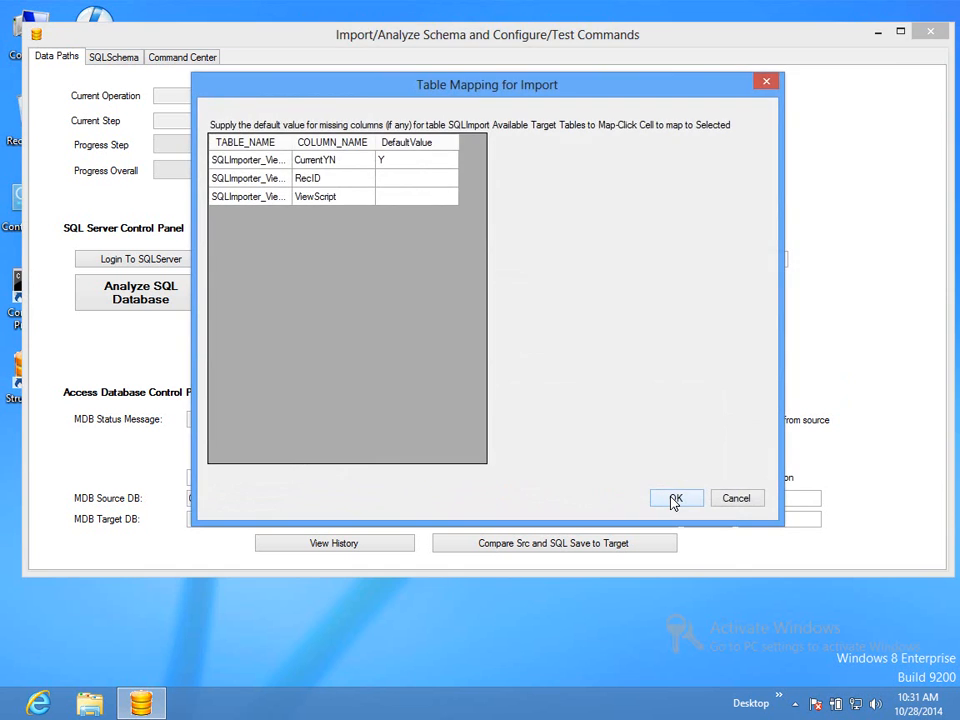
click(673, 500)
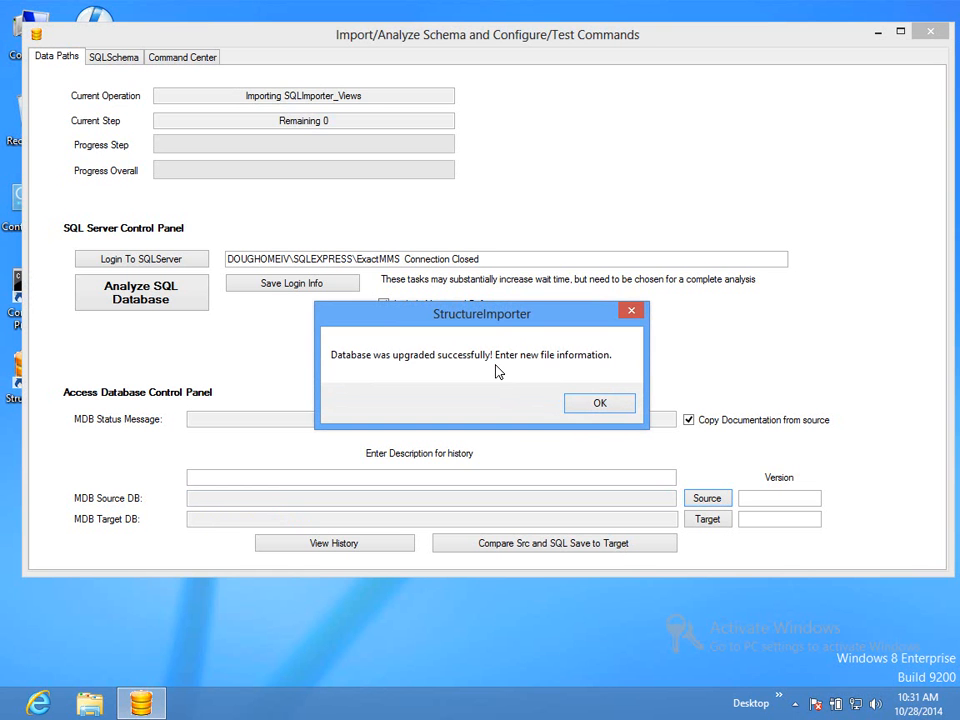
click(588, 406)
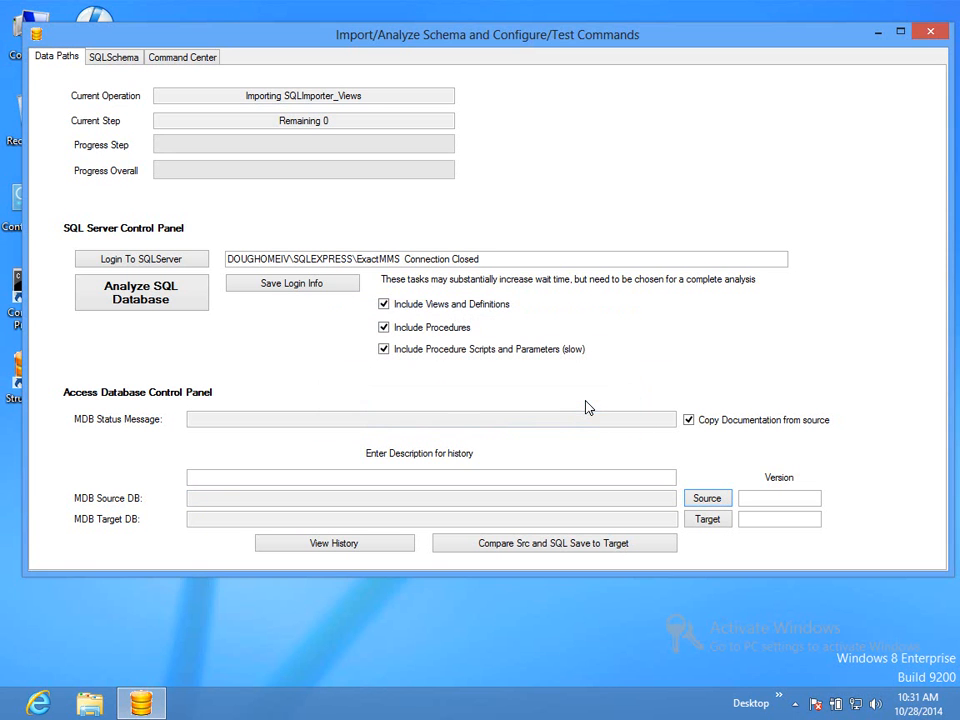
Load the upgraded MAXV553New.mdb as the MDB source database.
click(705, 503)
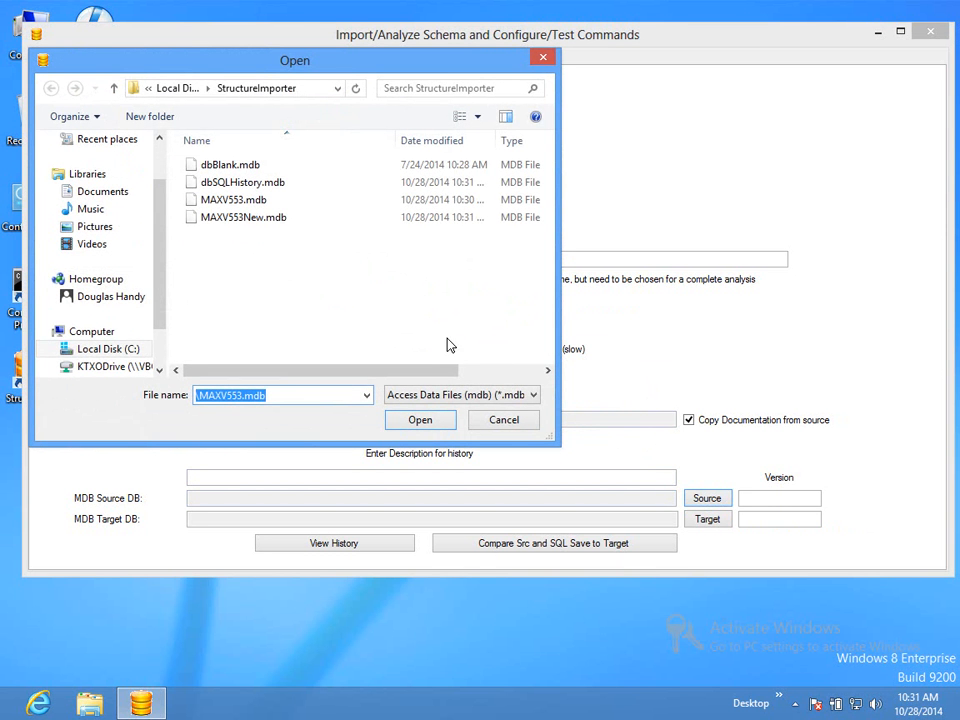
click(250, 220)
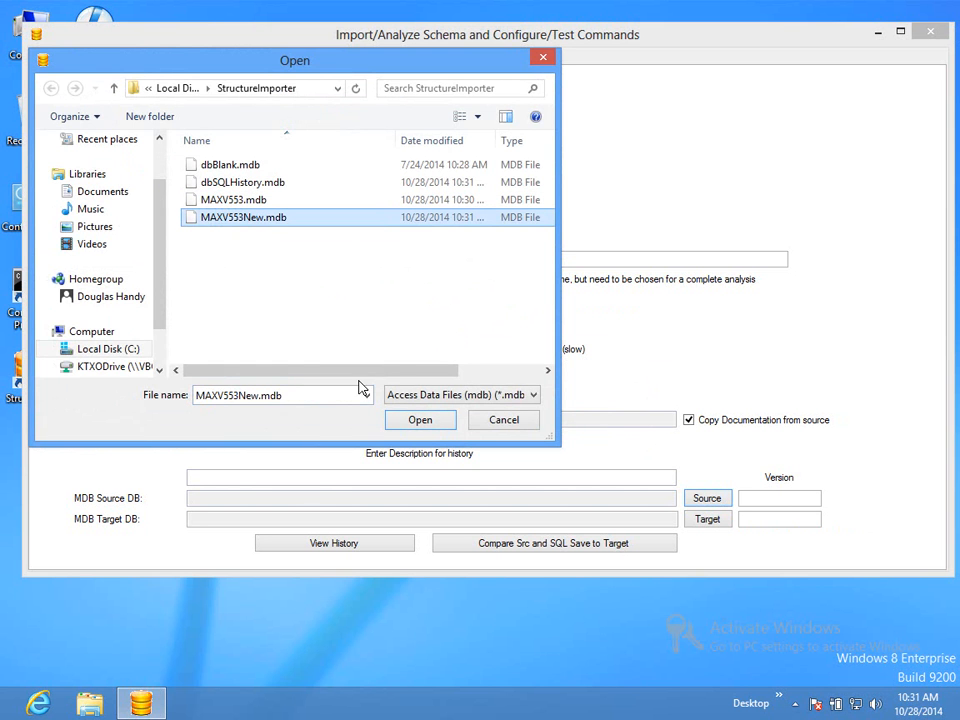
click(420, 421)
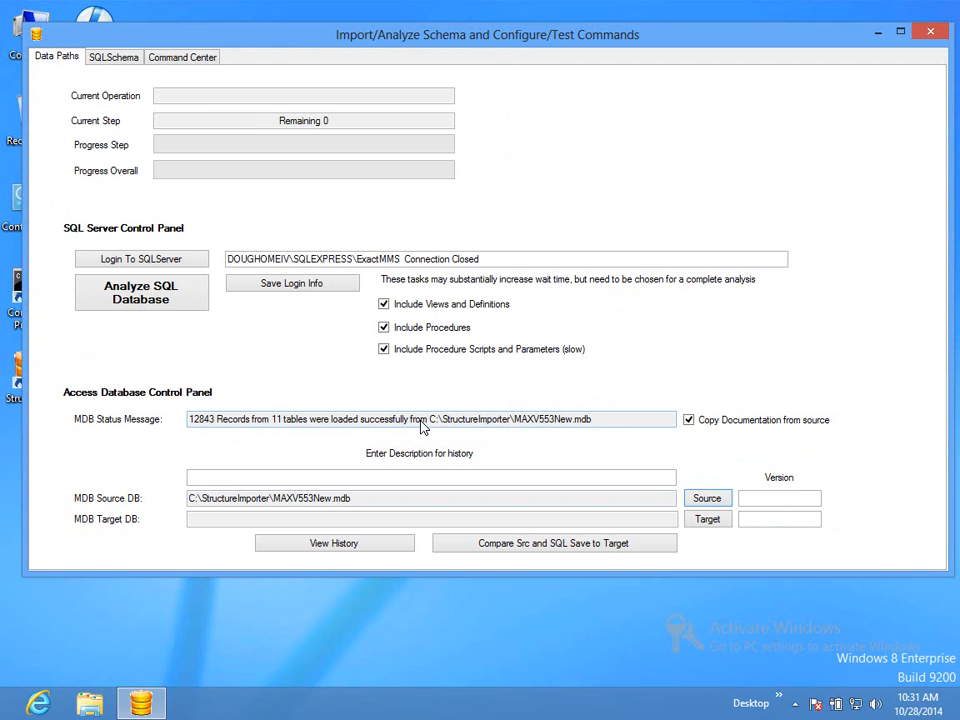
Create MaxV554.mdb in the StructureImporter folder as the MDB target database.
click(707, 519)
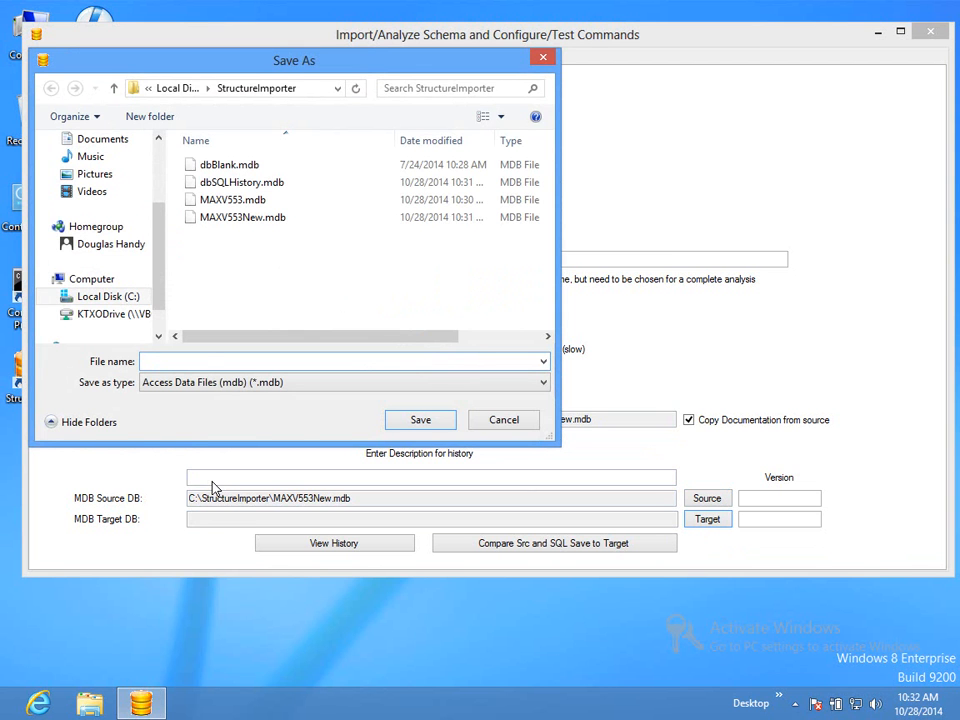
text(Max)
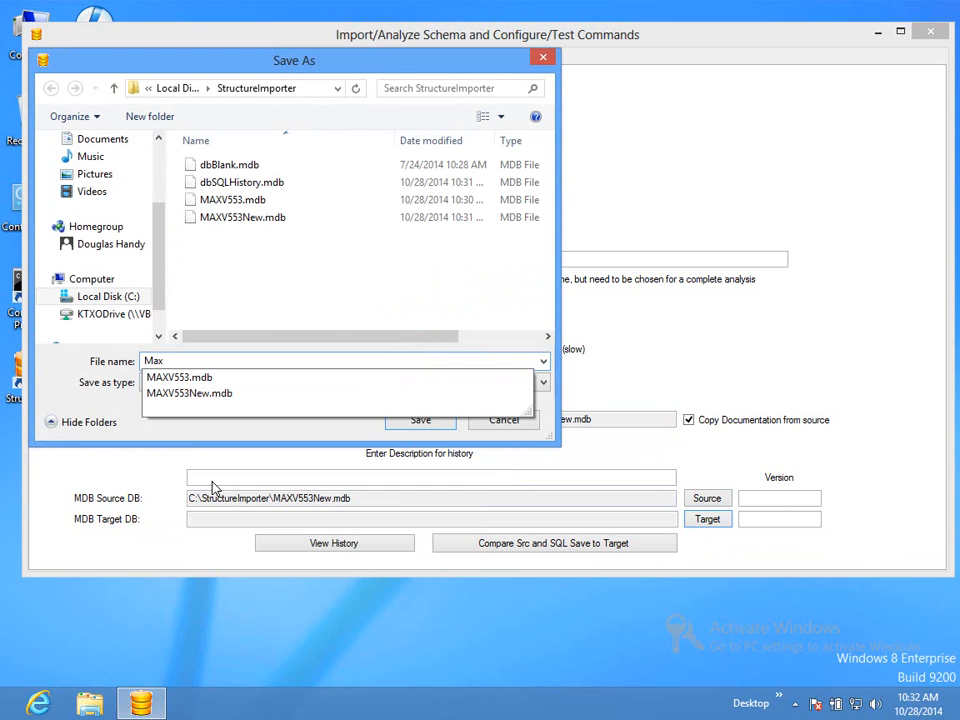
text(V554)
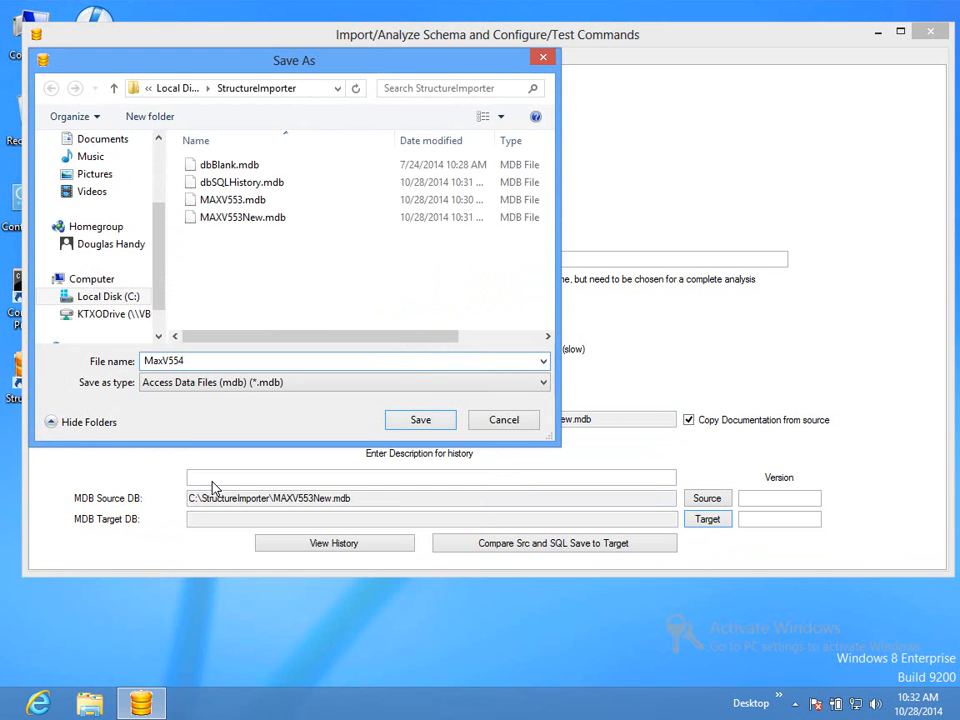
click(420, 420)
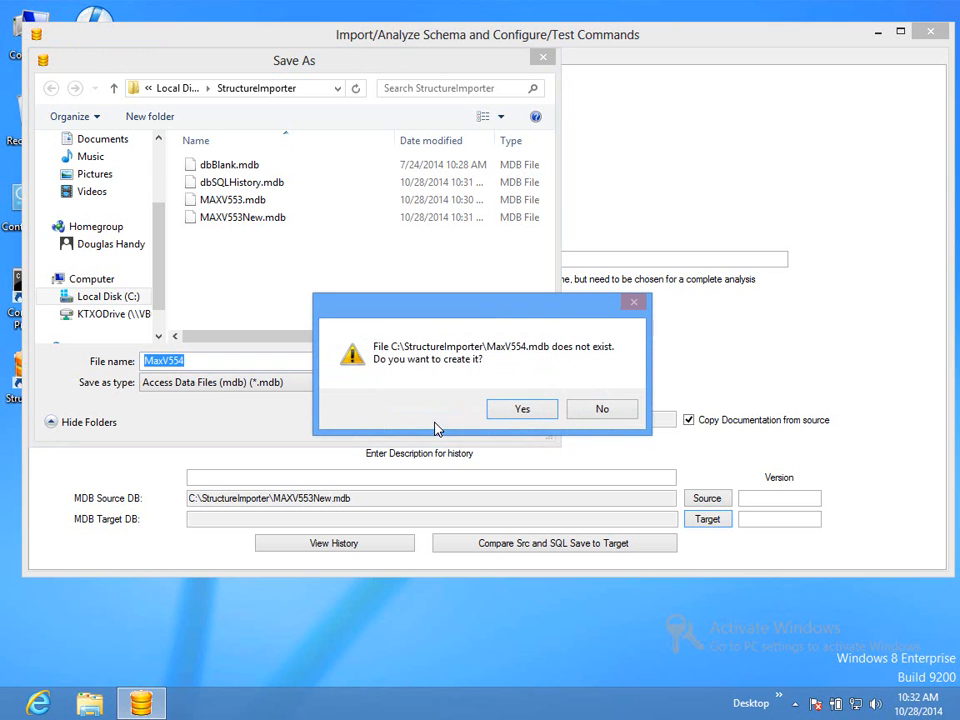
click(522, 410)
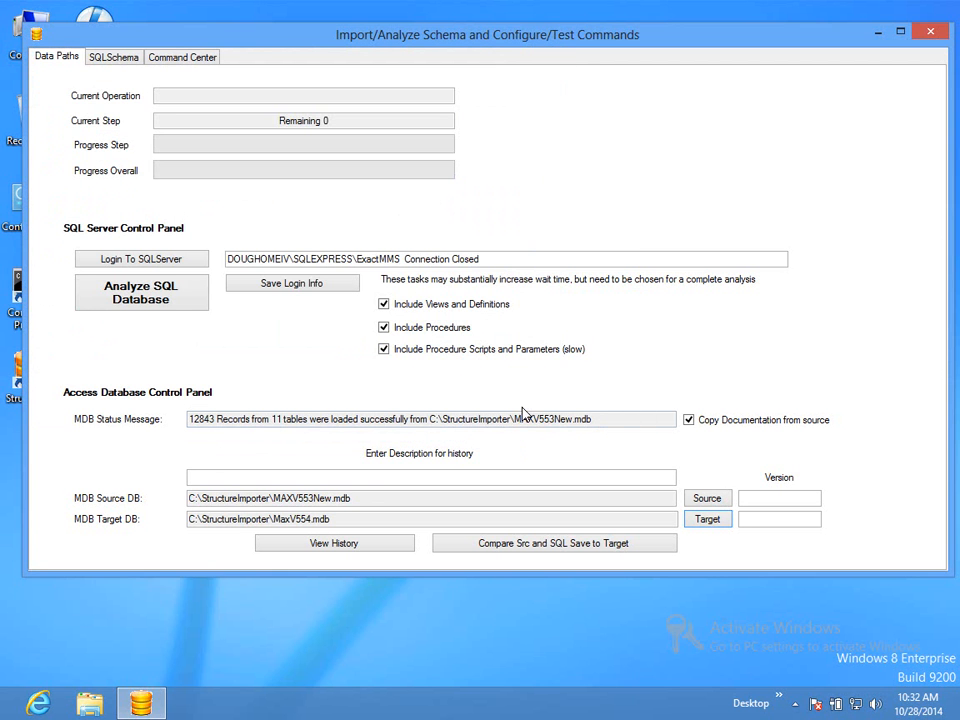
Enter "Fris pass V554" as the history description and set the versions to V553 for the source and V554 for the target.
click(210, 478)
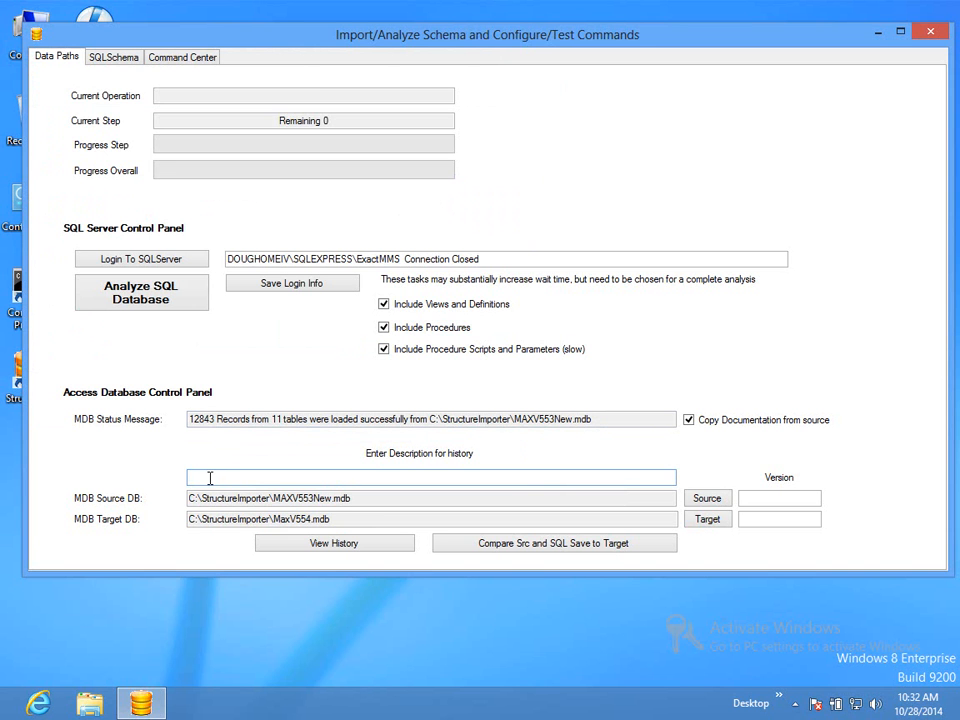
text(Fris pass V554)
click(748, 499)
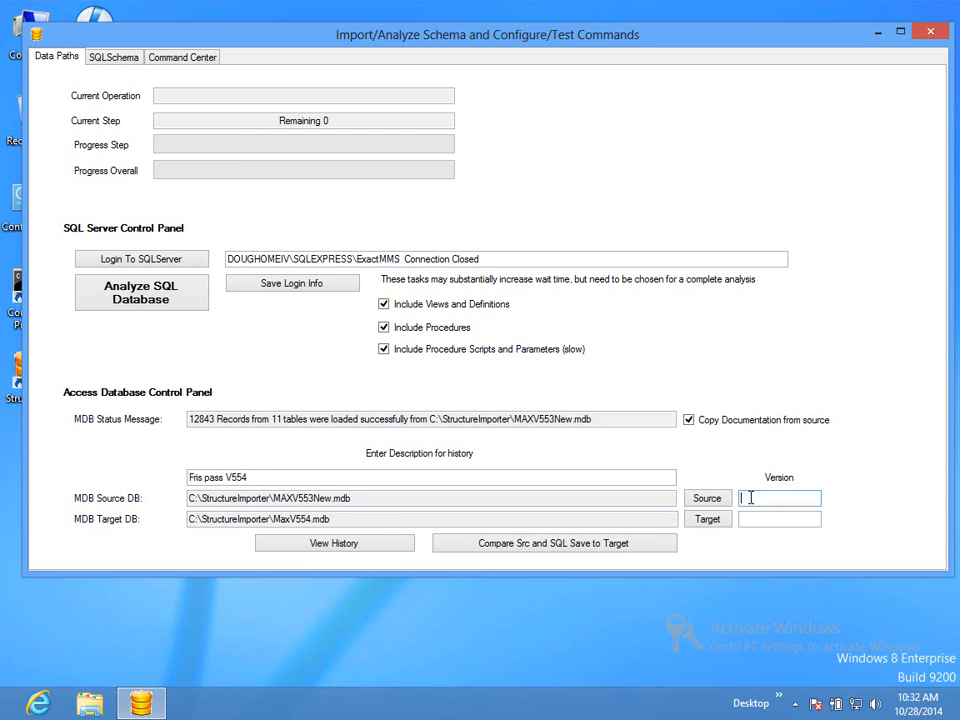
text(V553)
click(754, 516)
text(V554)
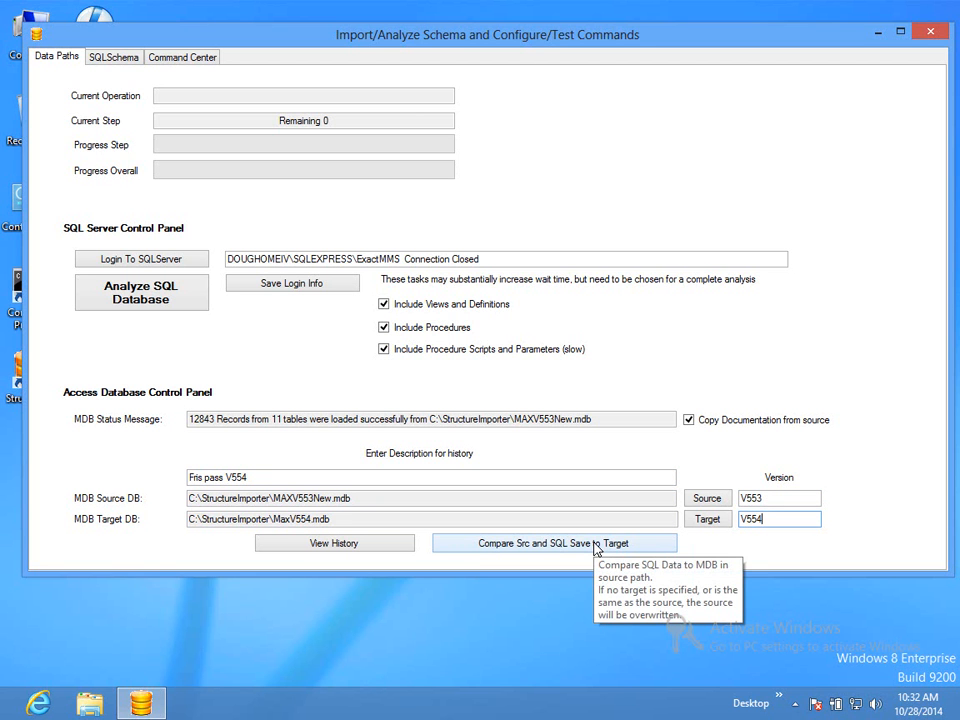
Compare the source database with the SQL data, save the result to the target, and return to the SQL schema view.
click(485, 546)
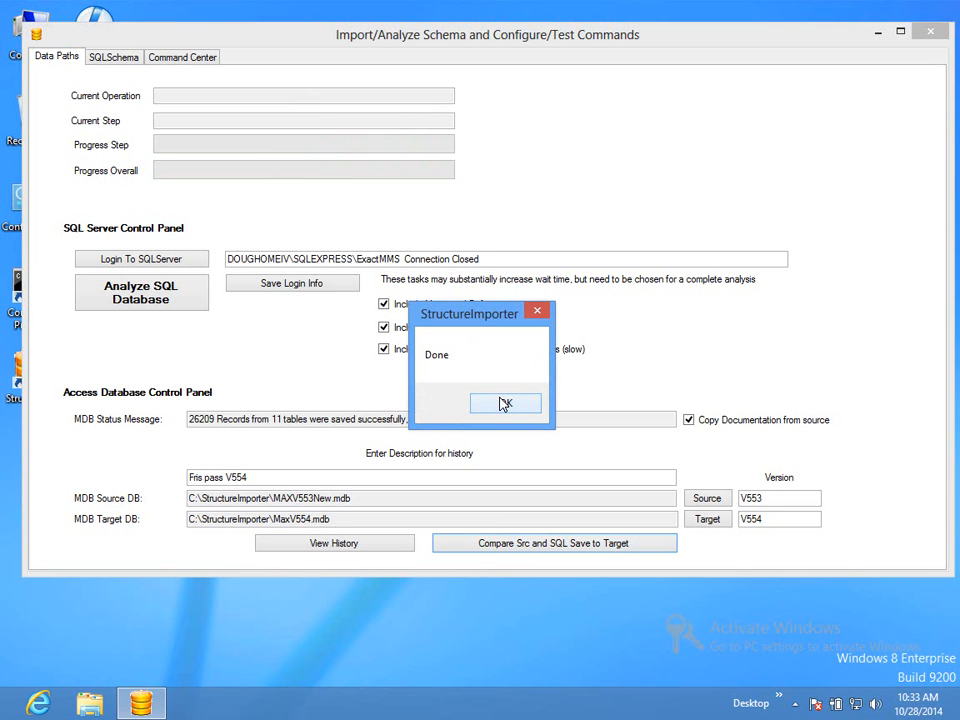
click(505, 403)
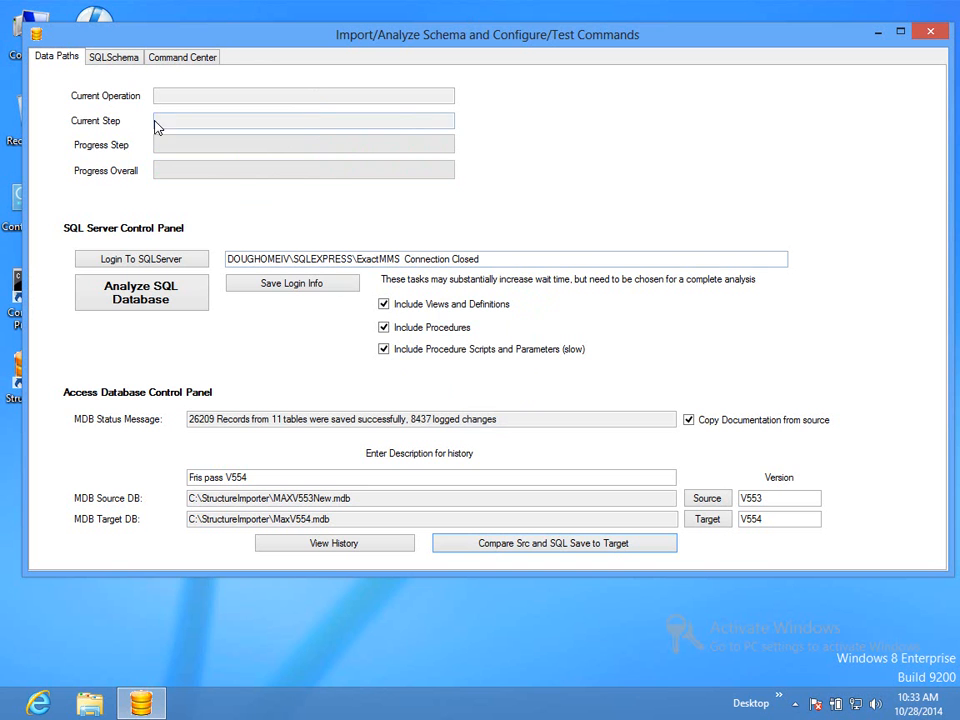
click(112, 58)
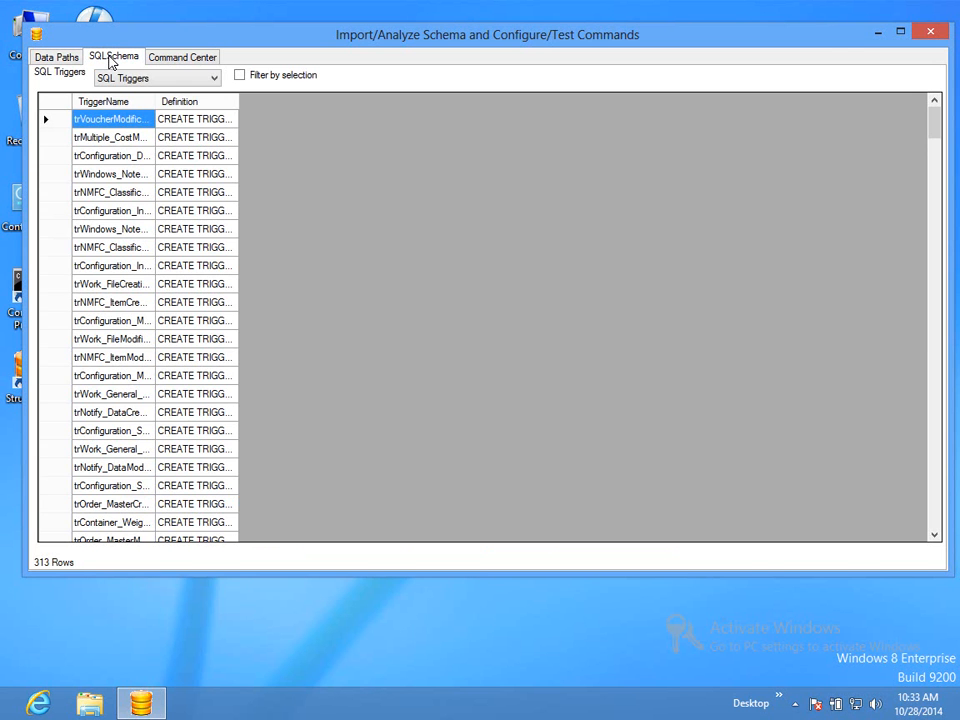
Examine the MDB Tables, MDB Views, MDB Notes and MDB Log lists for the comparison results.
click(213, 79)
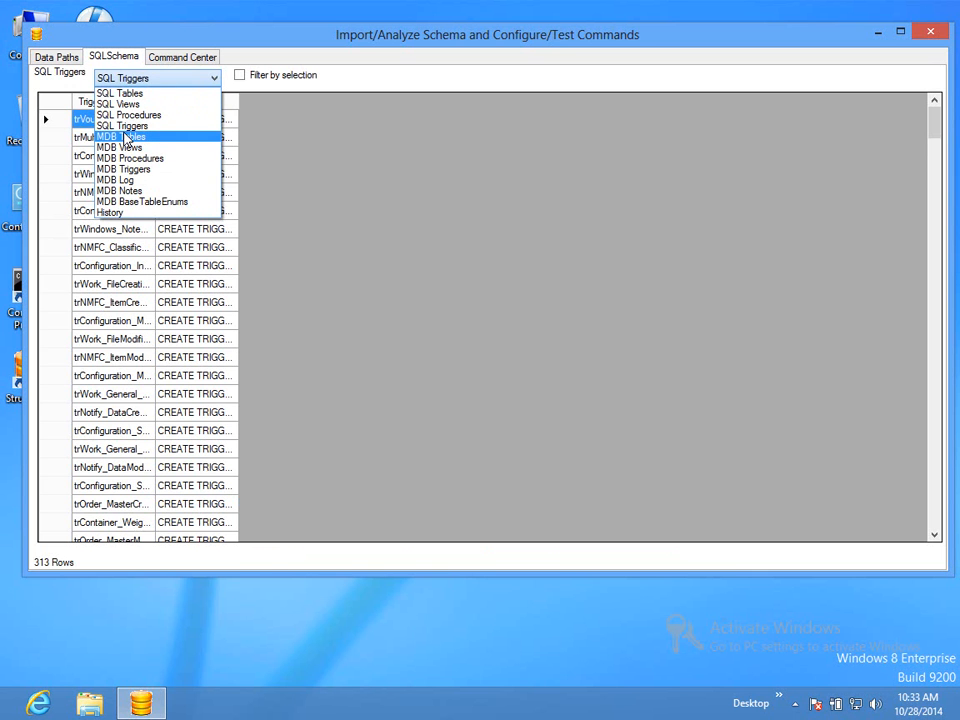
click(126, 137)
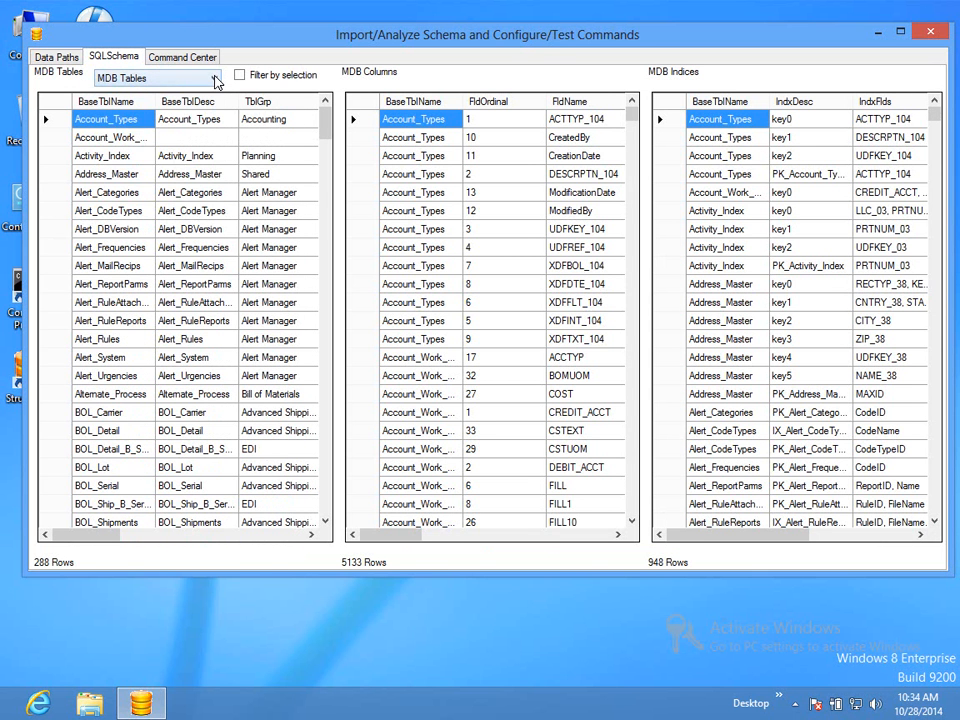
click(165, 78)
click(120, 147)
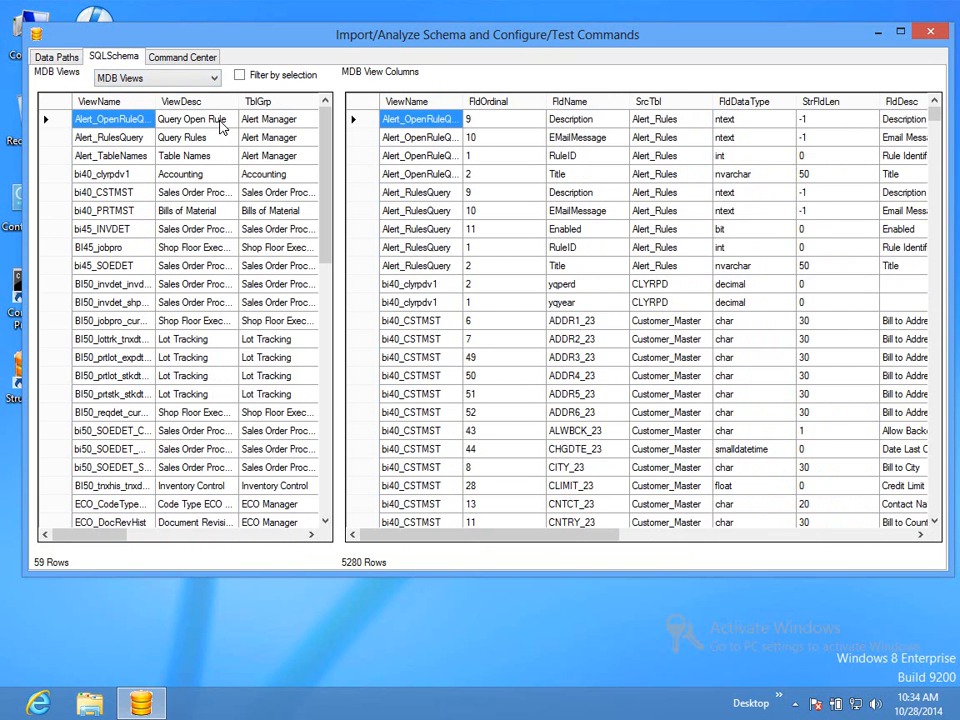
click(165, 78)
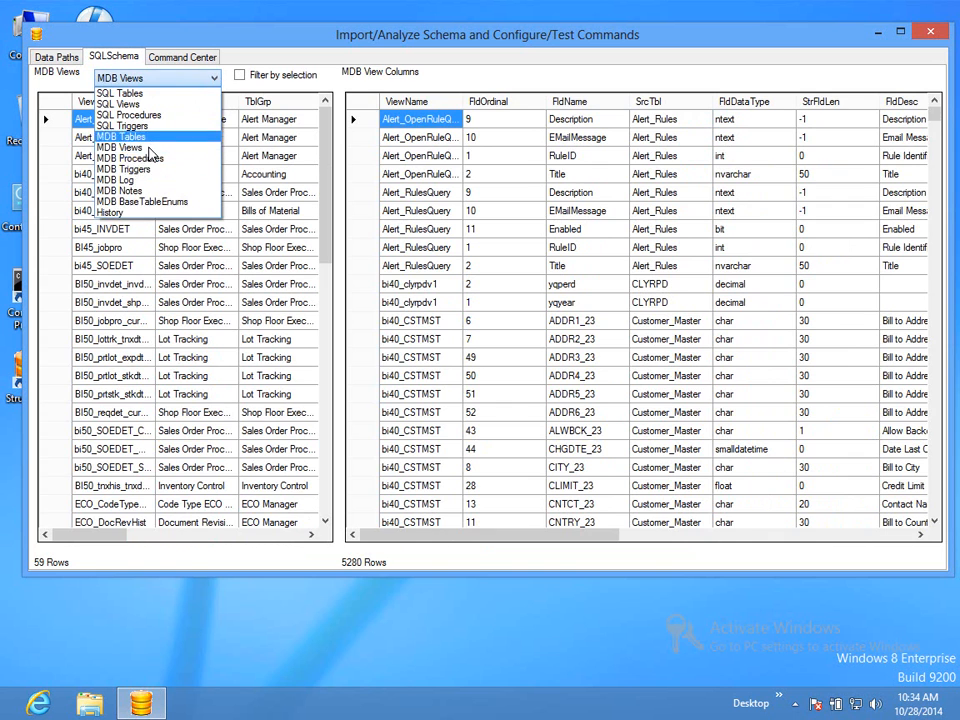
click(128, 190)
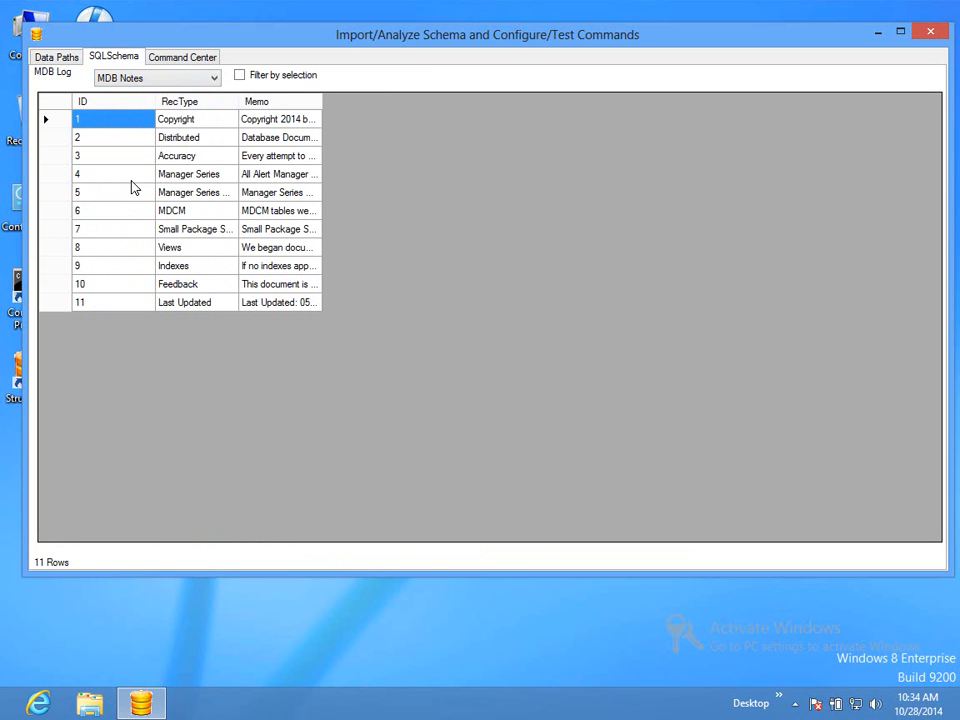
click(164, 77)
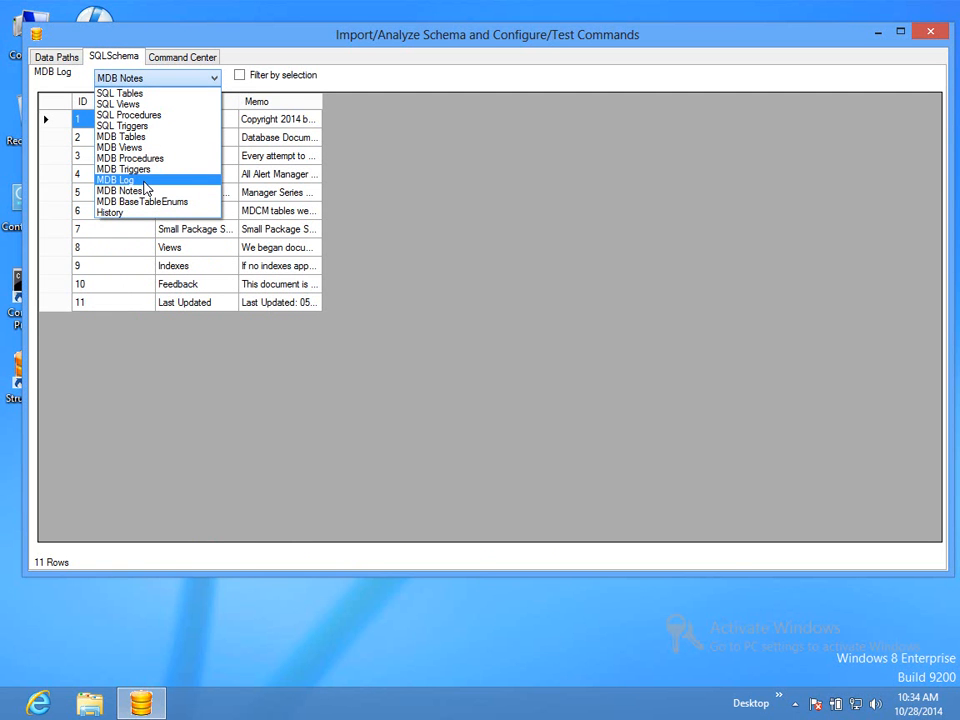
click(145, 180)
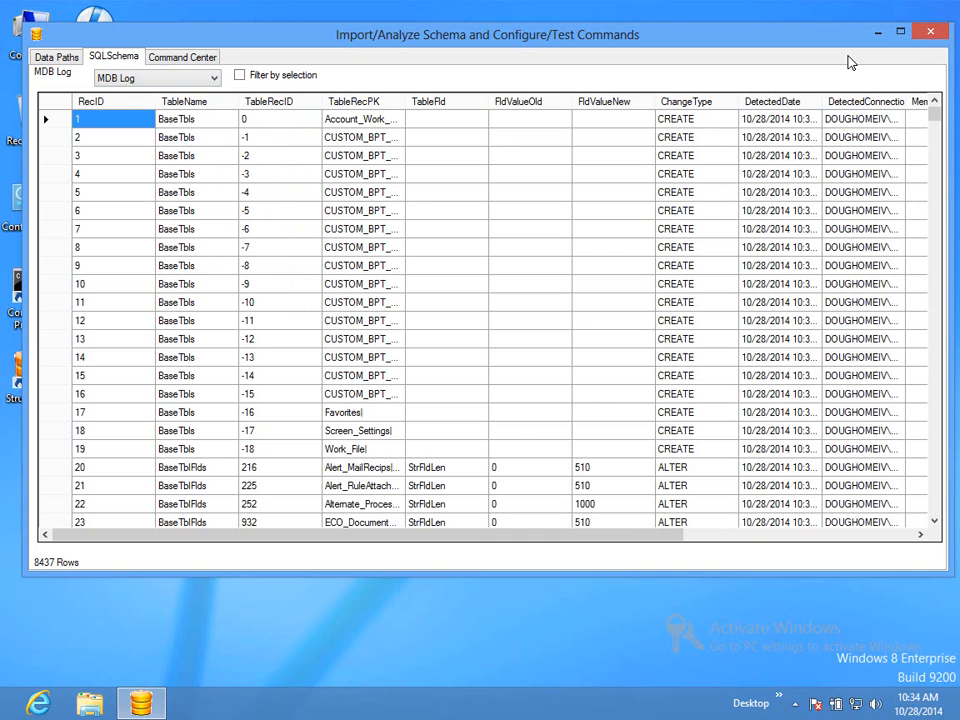
Close the schema window and open MaxV554.mdb from the StructureImporter folder in the SQL database documentation editor.
click(932, 37)
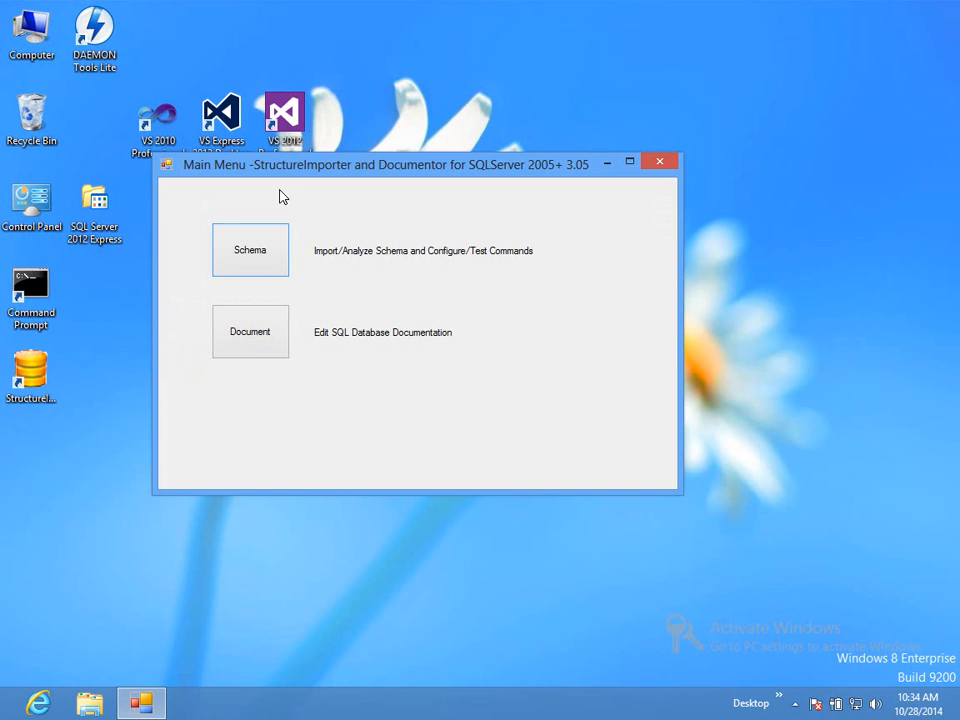
click(243, 340)
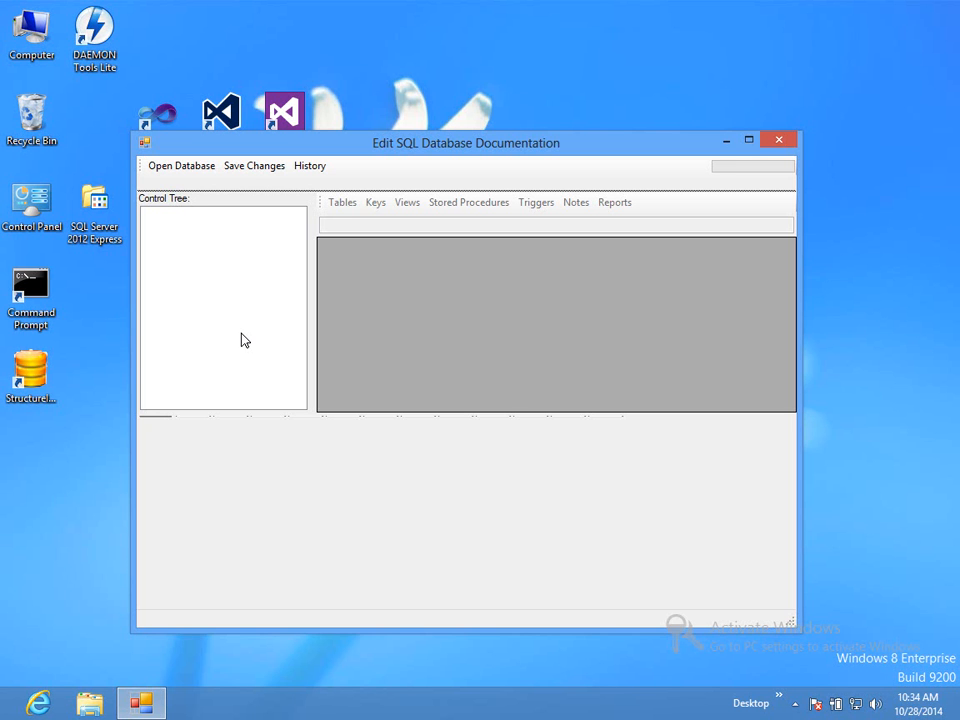
click(181, 168)
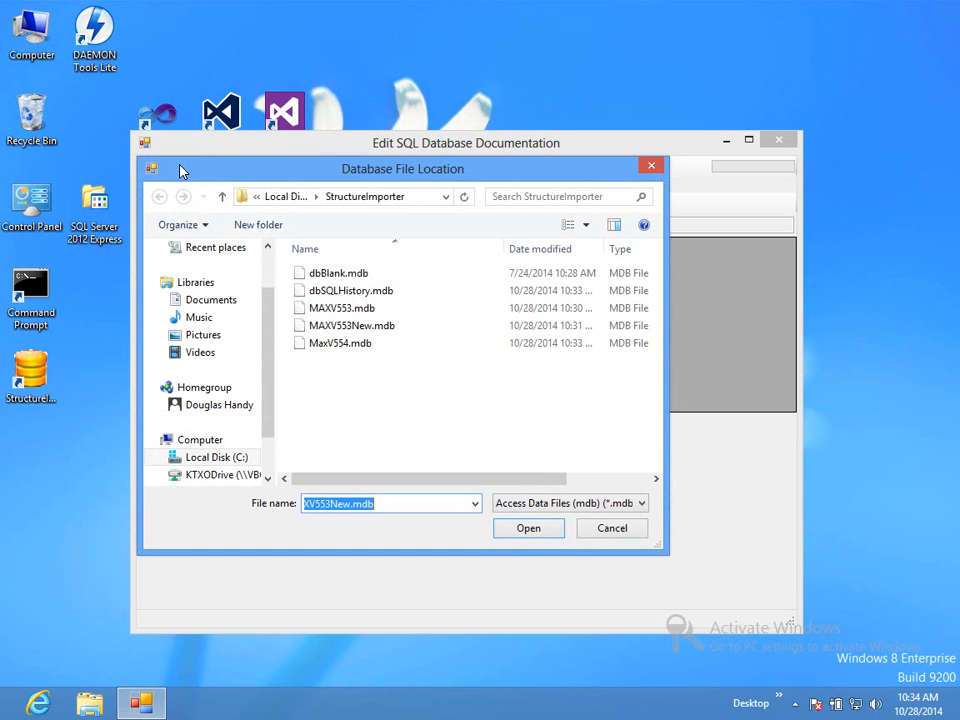
click(326, 345)
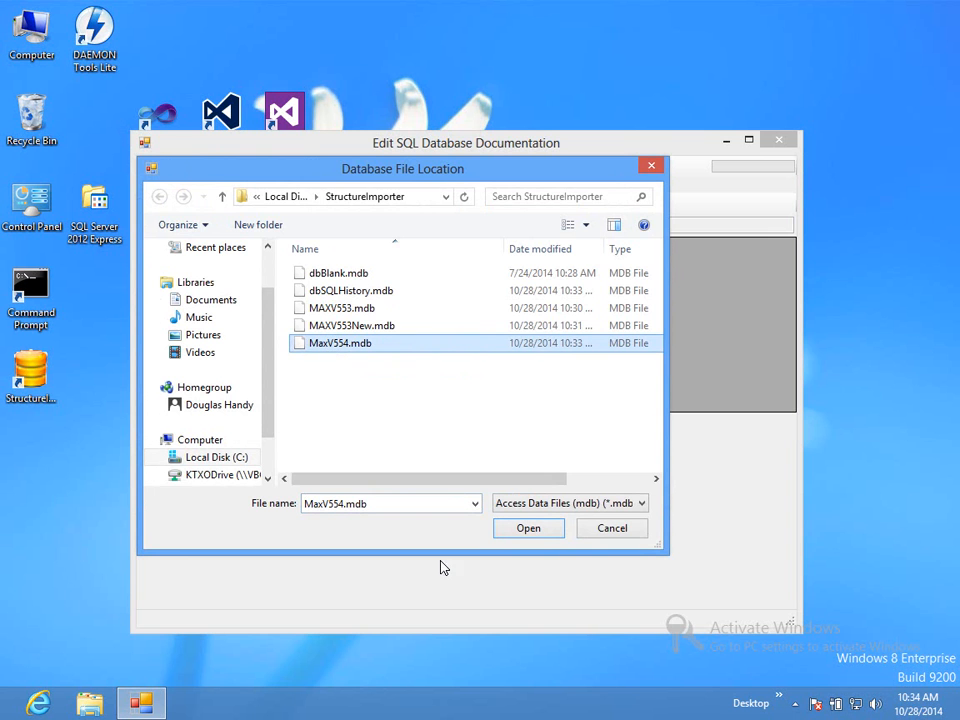
click(520, 531)
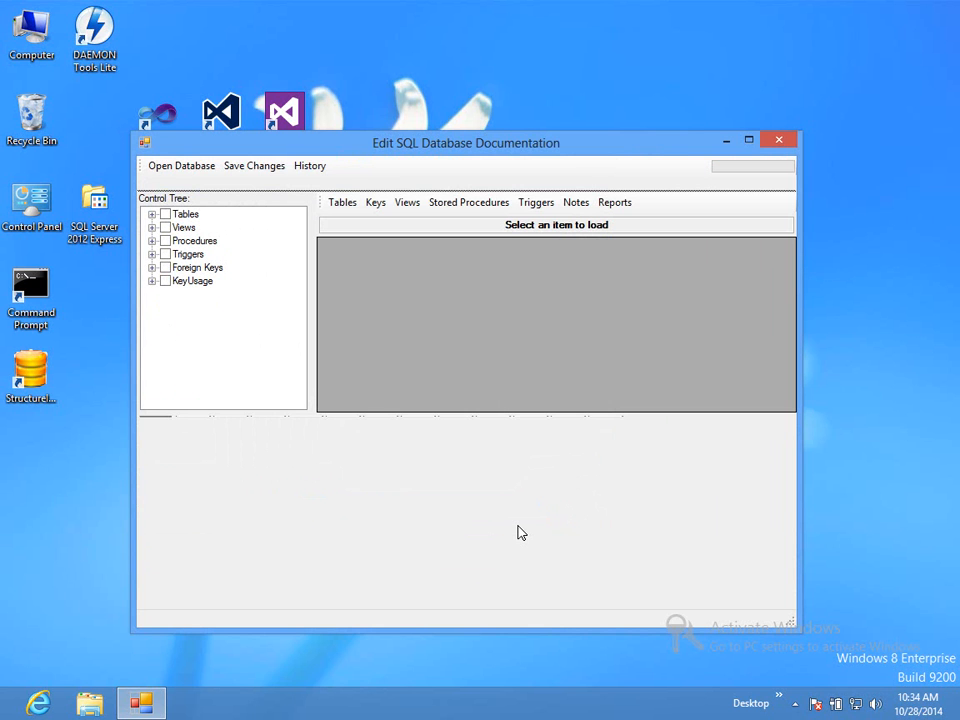
Open the report viewer full screen, select the Changes report, and update its data connection to the current one.
click(614, 203)
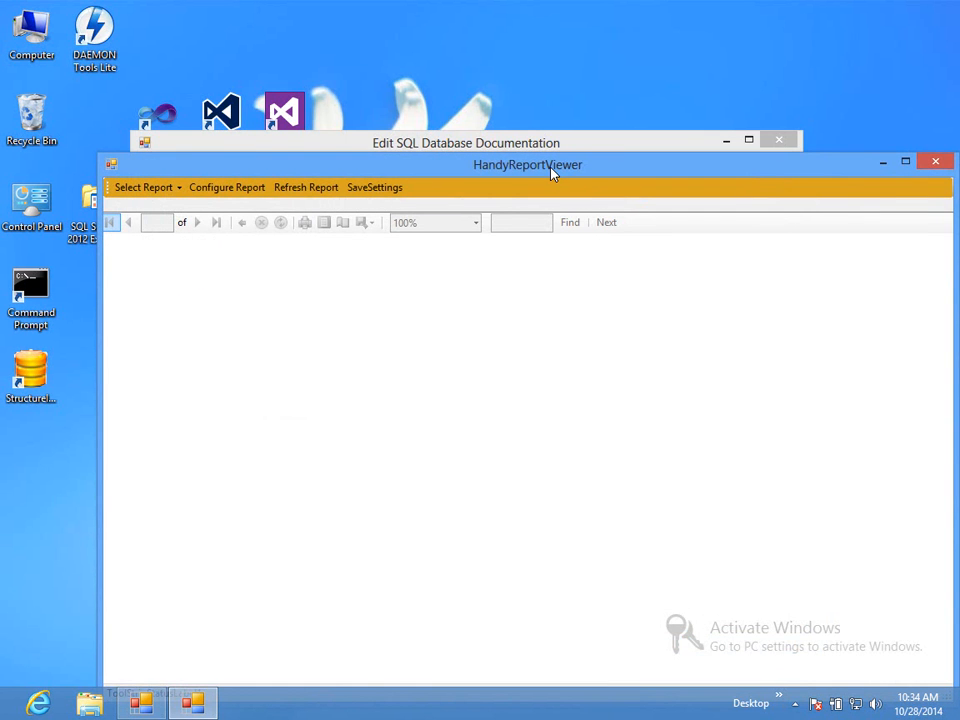
drag(553, 172, 510, 122)
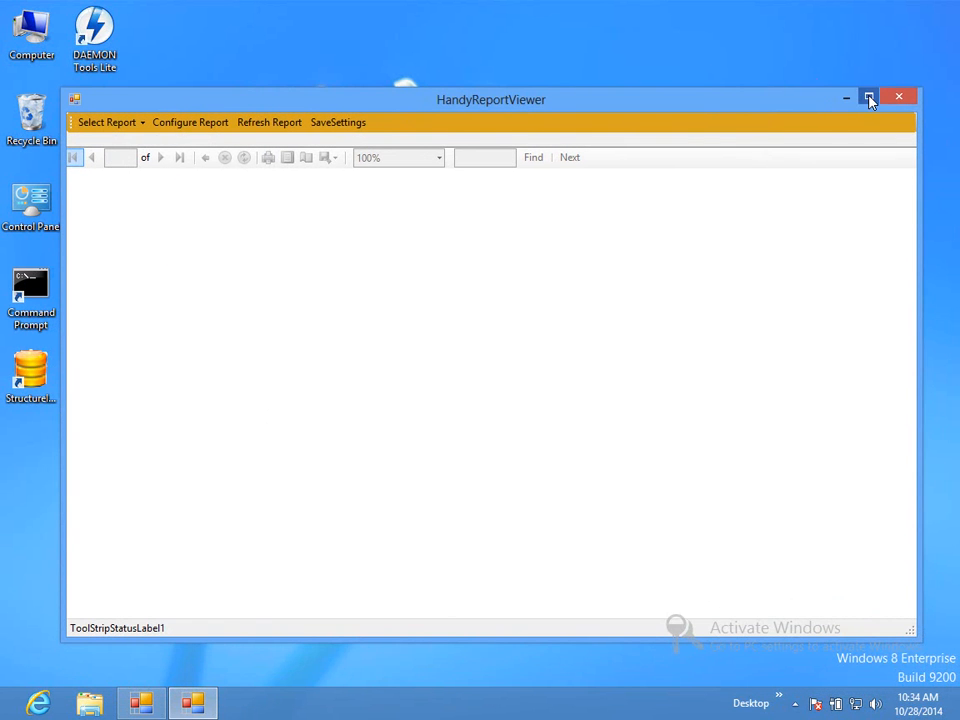
click(865, 106)
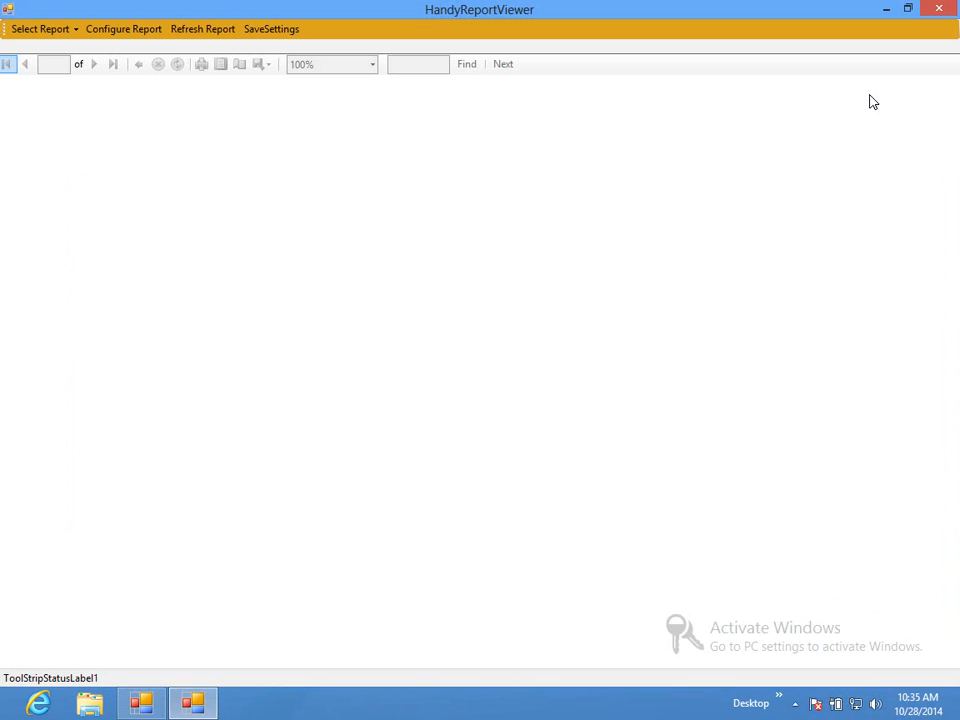
click(68, 34)
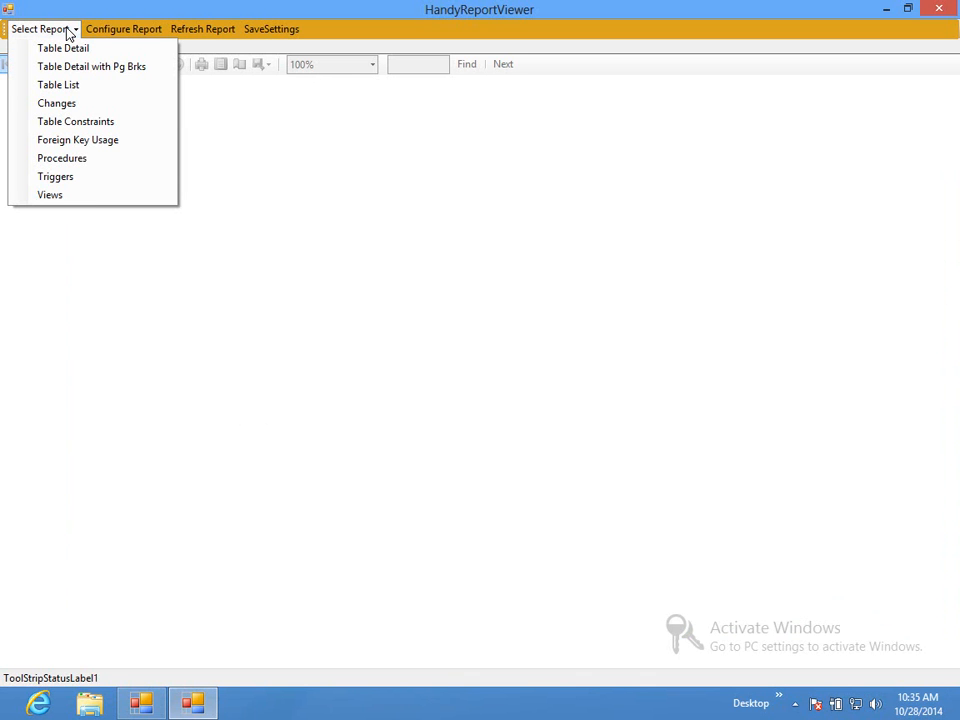
click(57, 104)
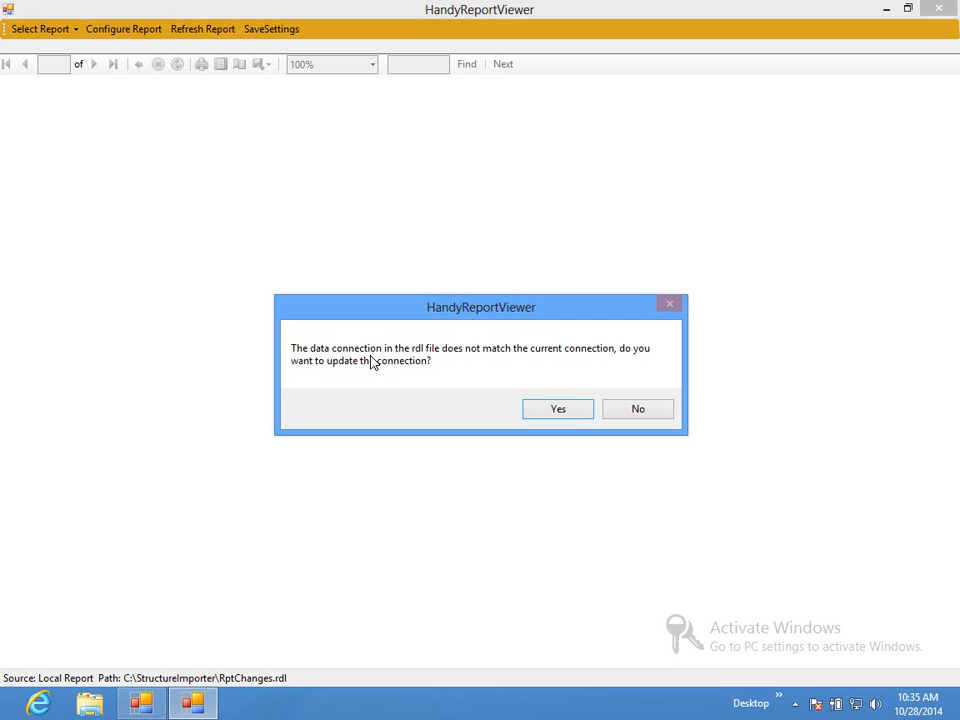
click(561, 409)
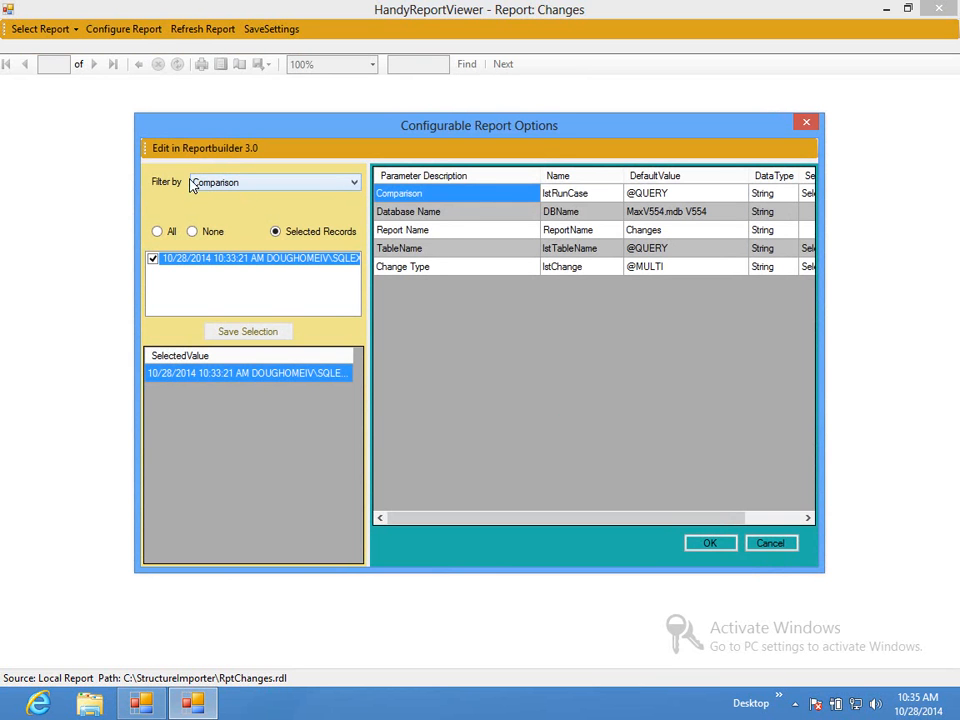
Filter the Changes report by TableName to include only Views, and save the selection.
click(356, 183)
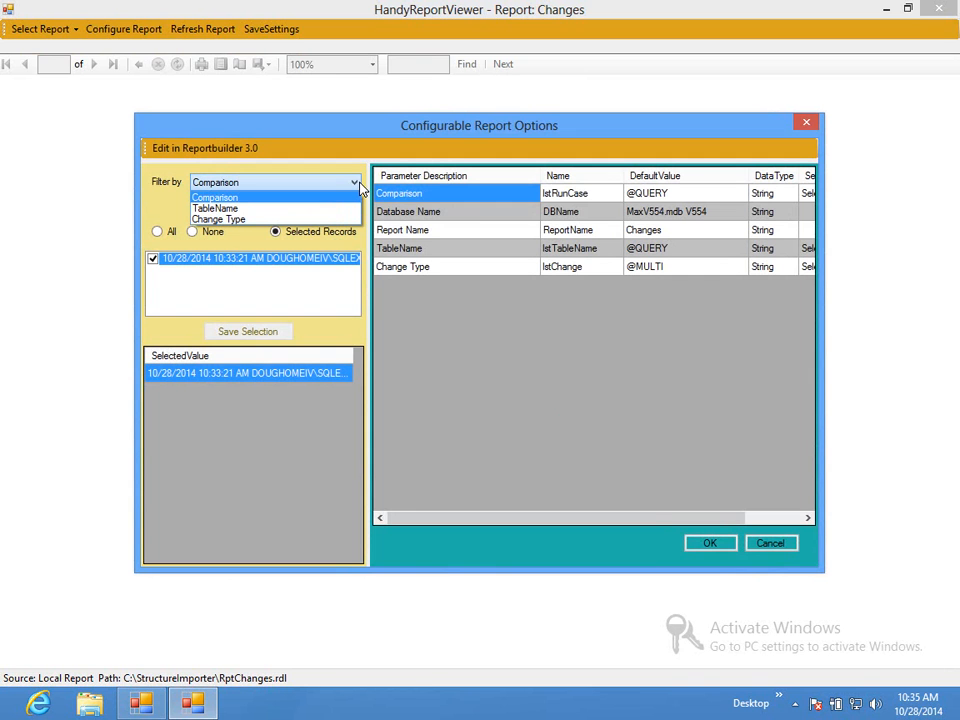
click(210, 208)
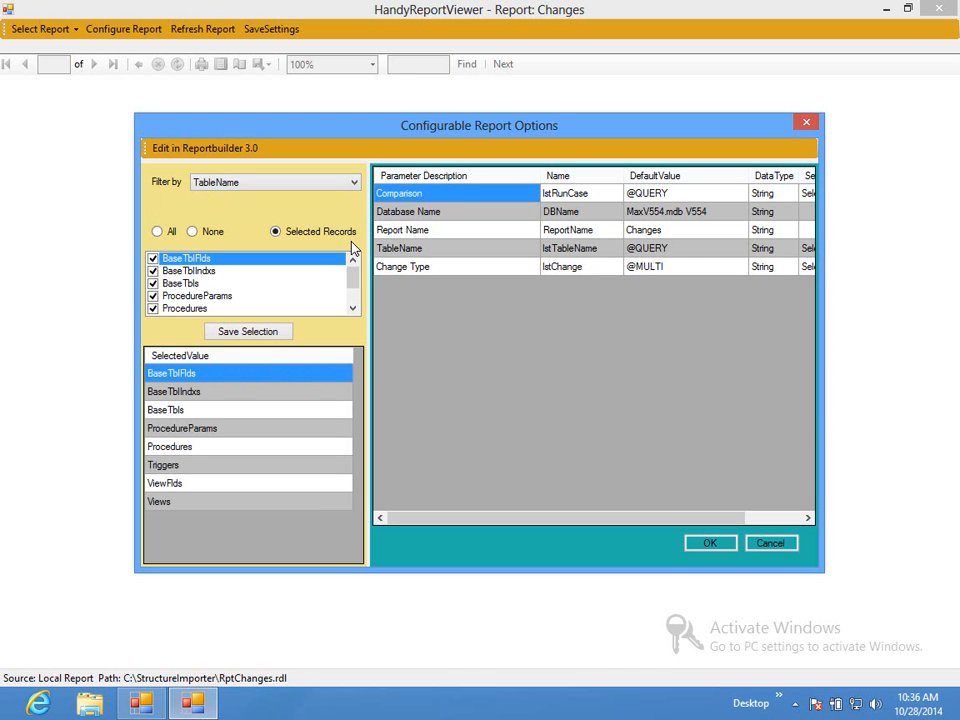
click(153, 308)
click(153, 296)
click(153, 283)
click(153, 271)
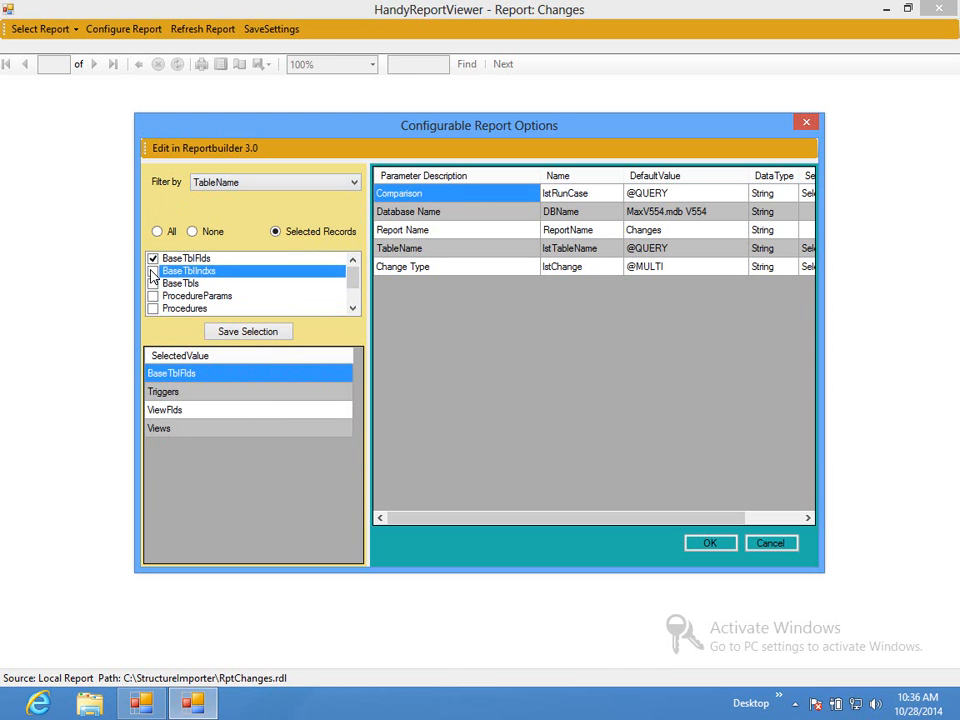
click(153, 259)
drag(354, 274, 359, 305)
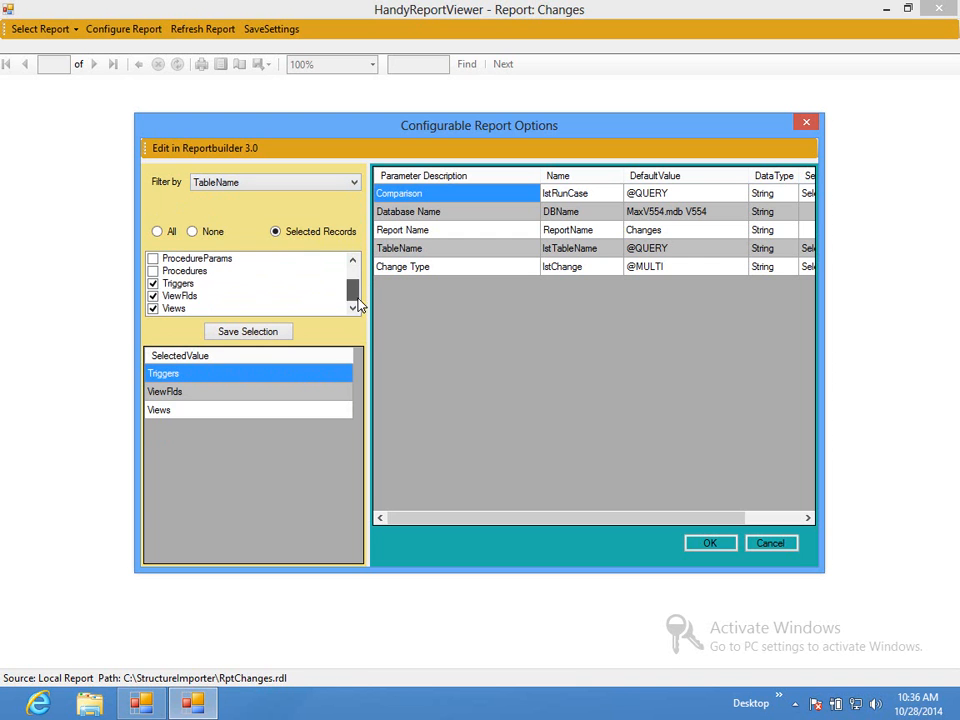
click(153, 283)
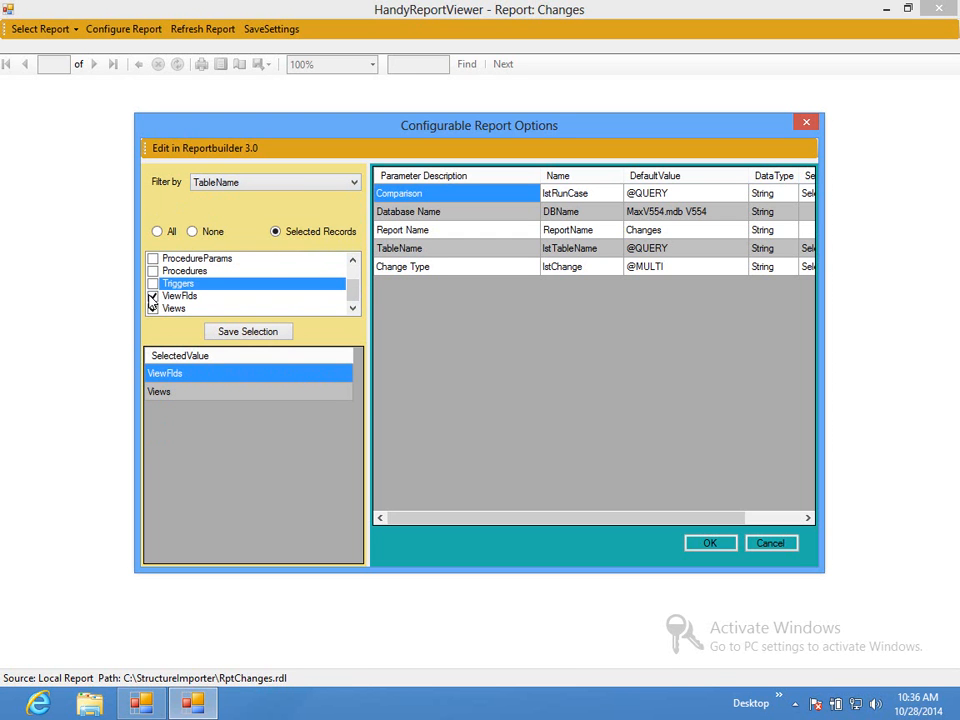
click(153, 296)
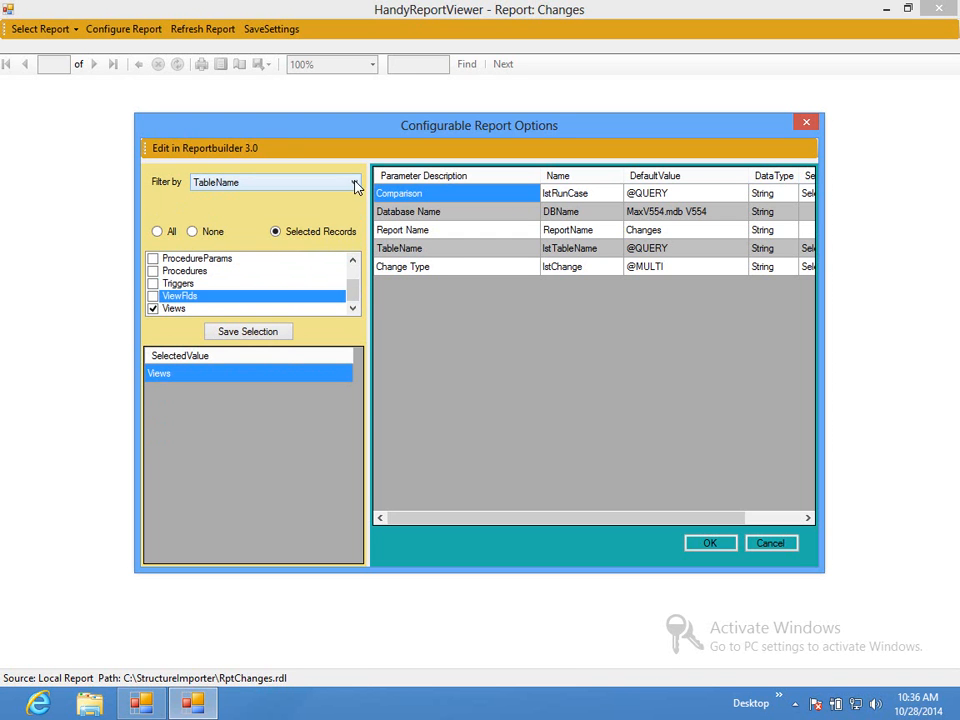
click(253, 333)
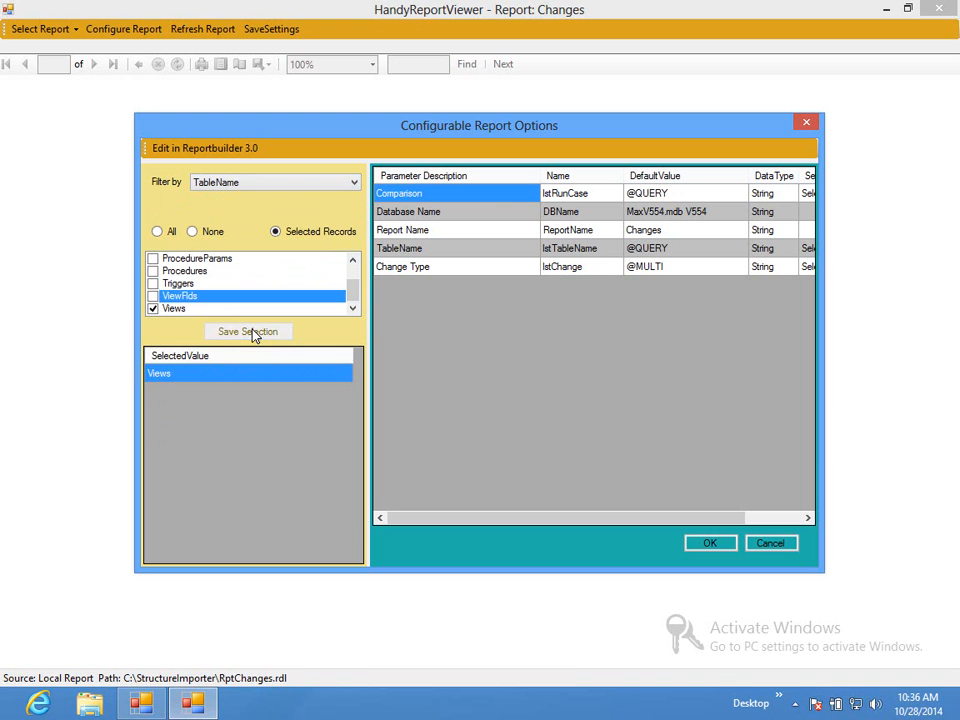
Restrict the Change Type filter to ALTER, save the selection, and generate the Changes report.
click(357, 185)
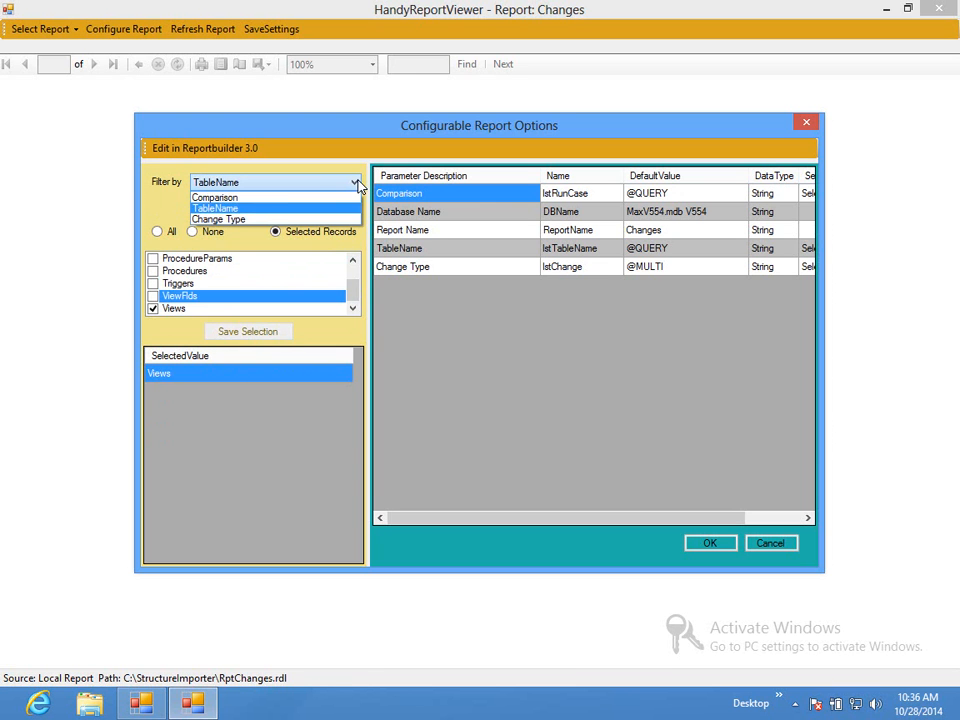
click(195, 216)
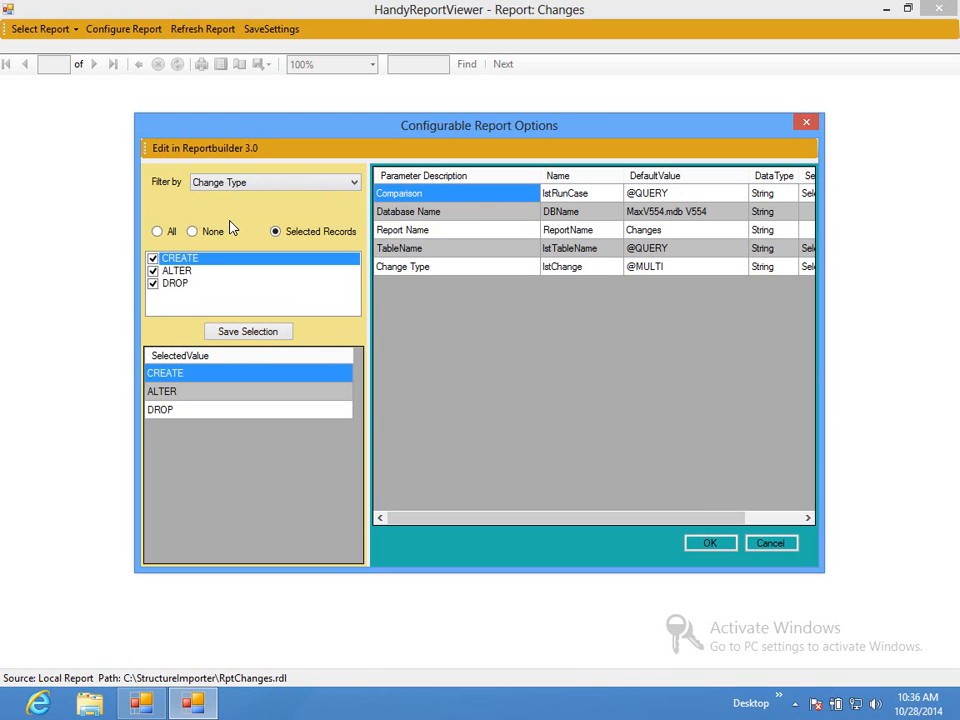
click(153, 259)
click(153, 283)
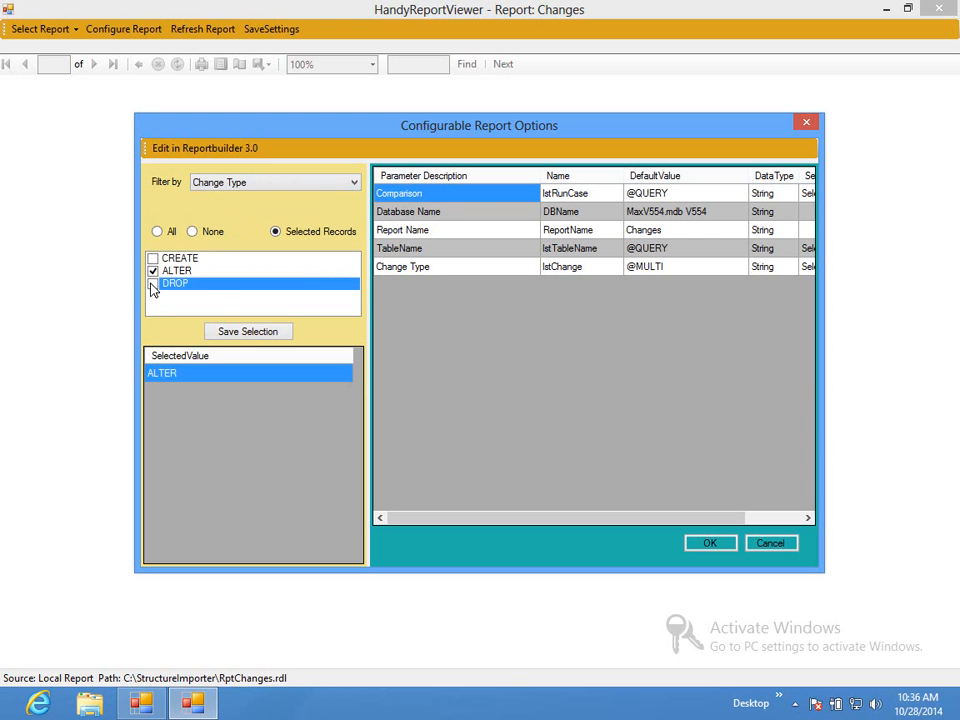
click(245, 333)
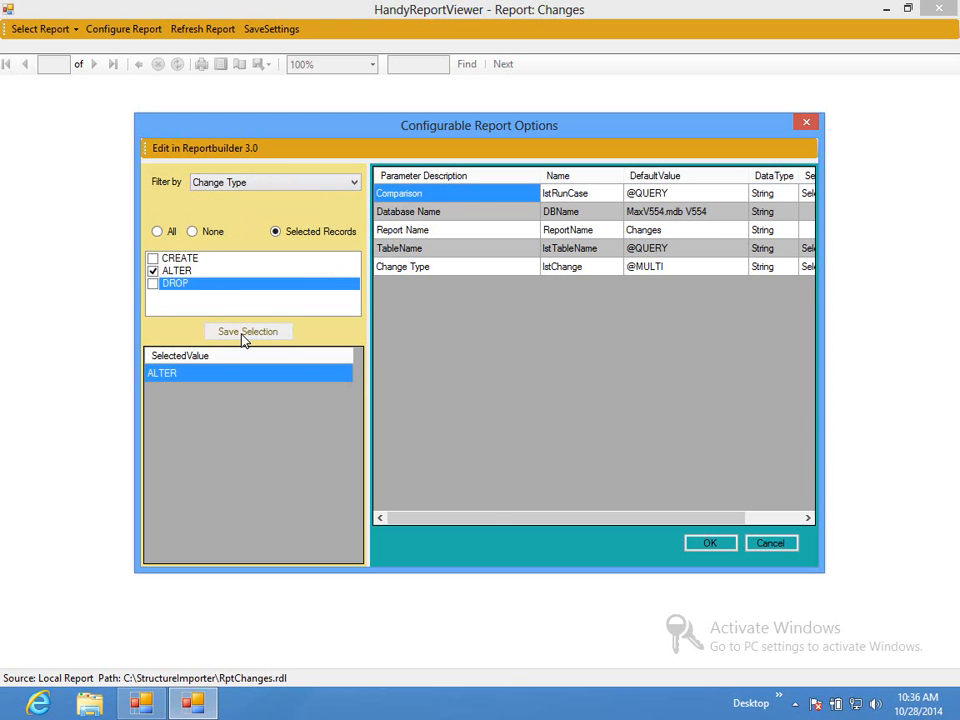
click(709, 544)
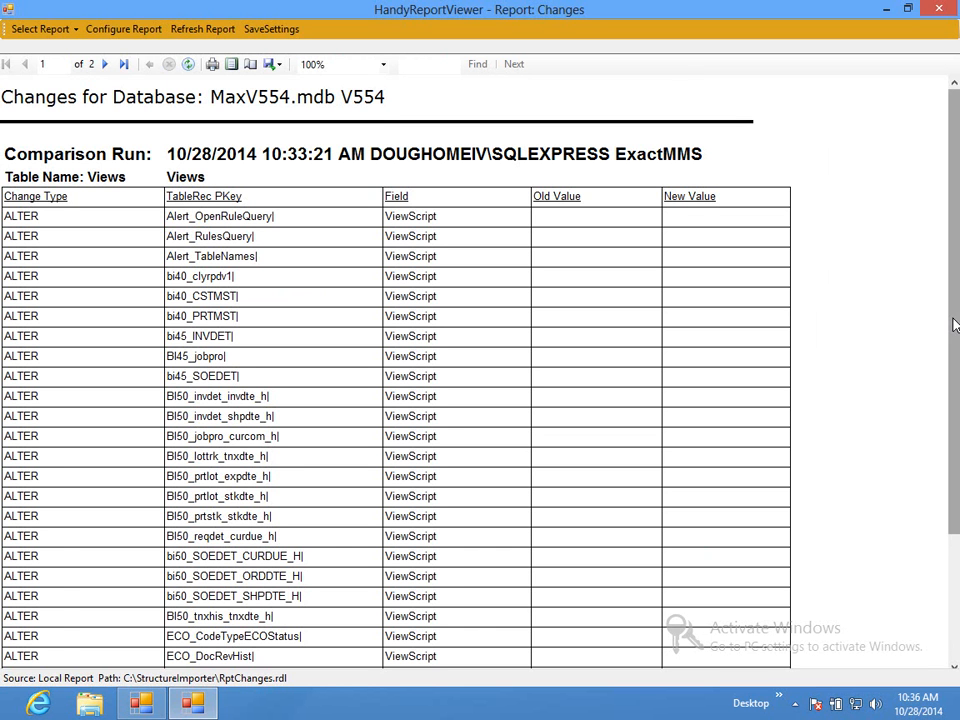
Review the ALTER changes for Views, restrict the Changes report's TableName filter to BaseTbls only, and save the selection.
scroll(953, 322, down, 3)
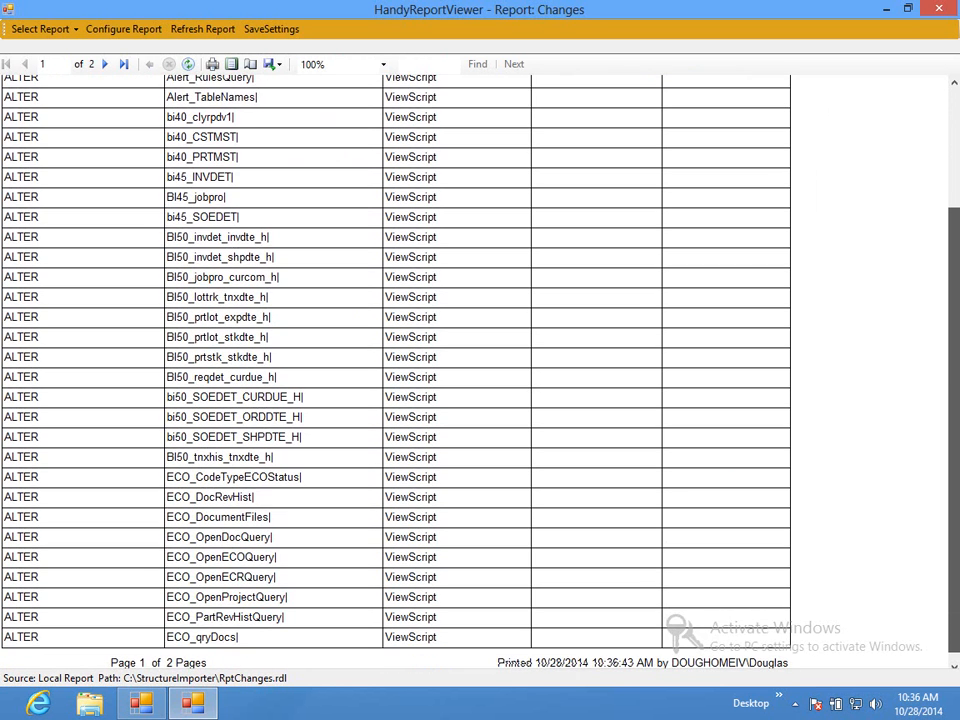
scroll(400, 370, up, 3)
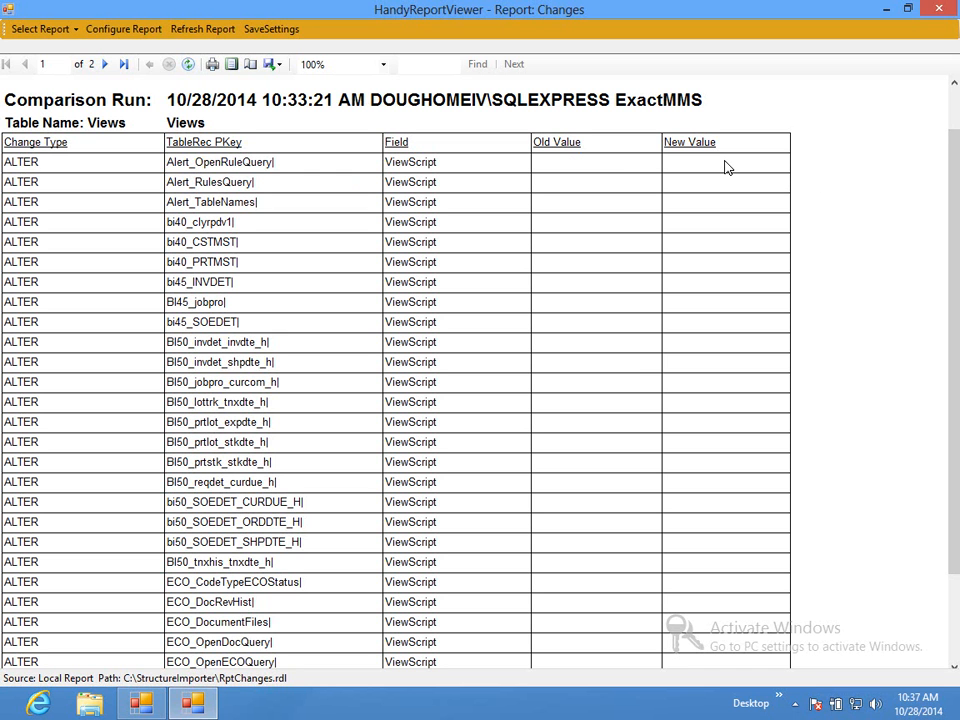
mouse_move(951, 189)
mouse_down()
mouse_move(955, 283)
mouse_move(955, 158)
mouse_move(955, 183)
mouse_up()
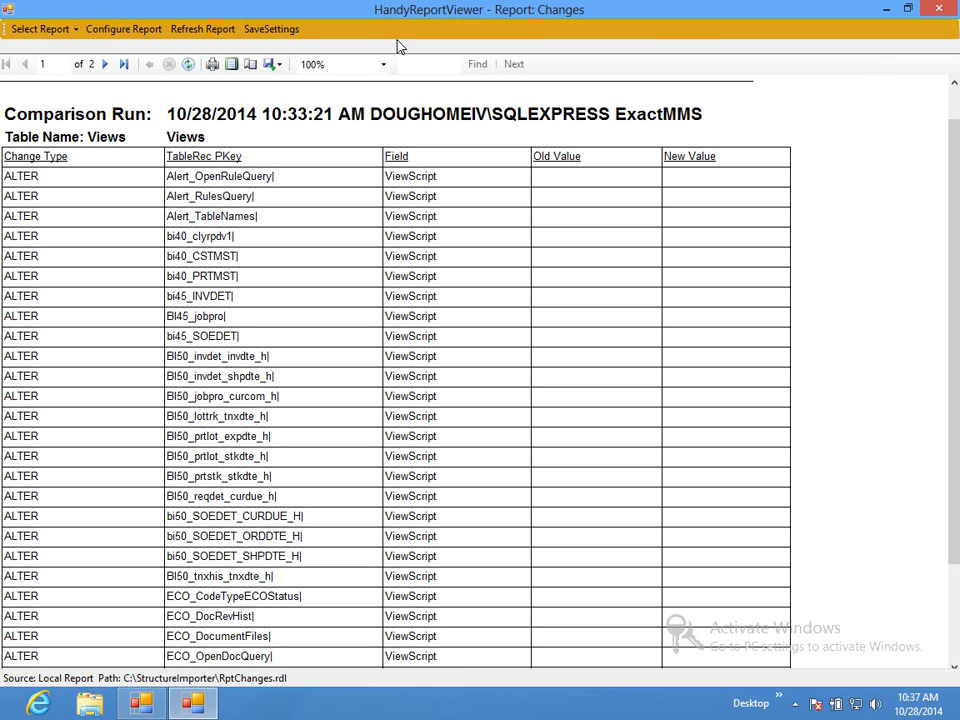
click(145, 30)
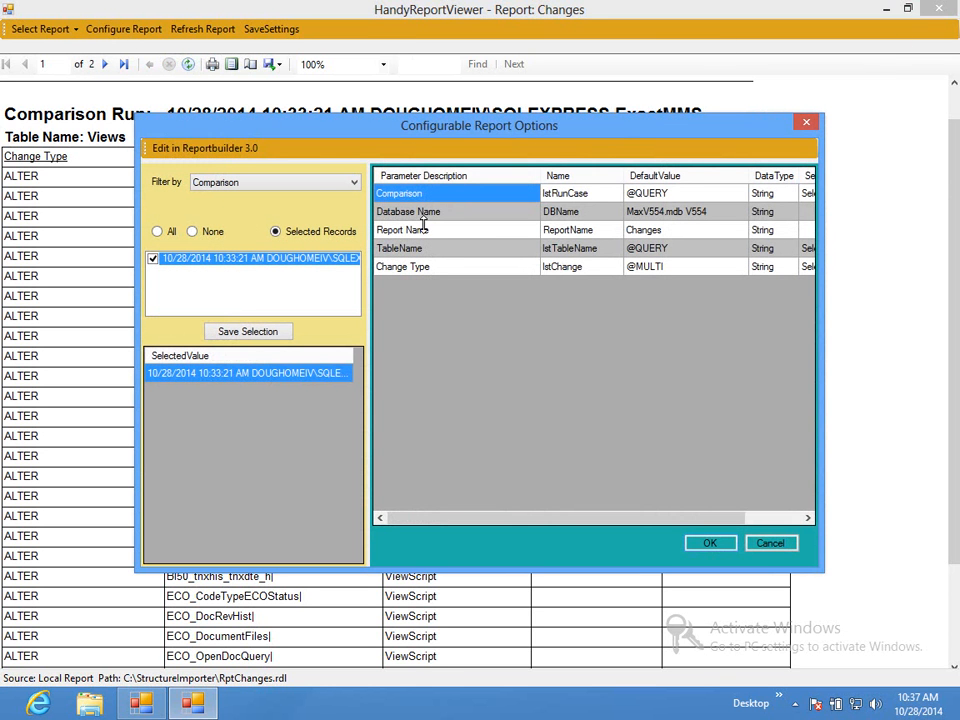
click(354, 184)
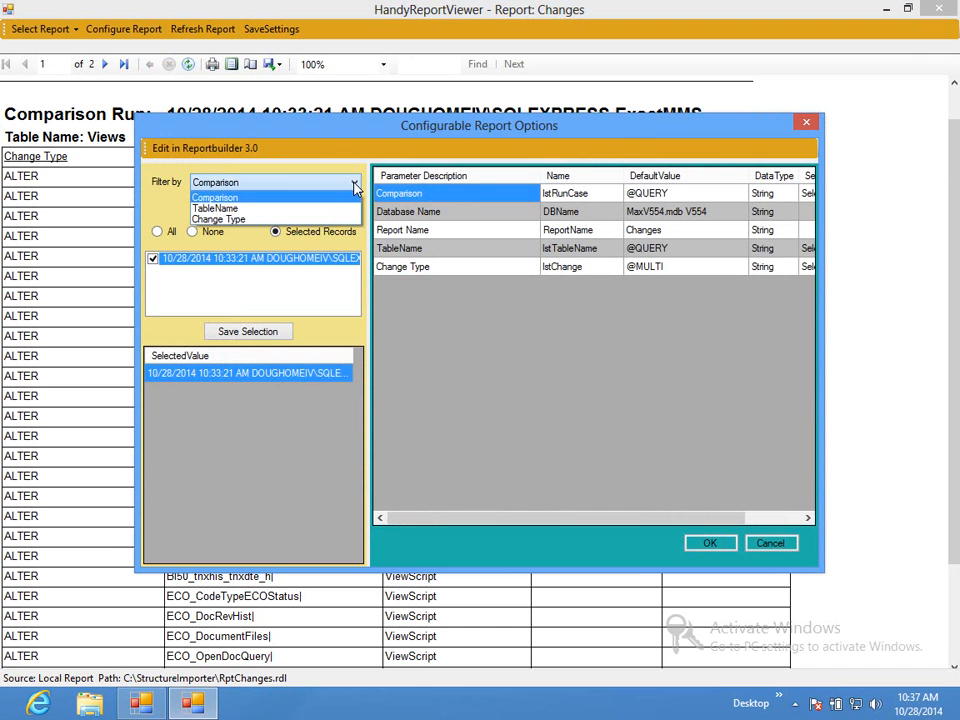
click(228, 208)
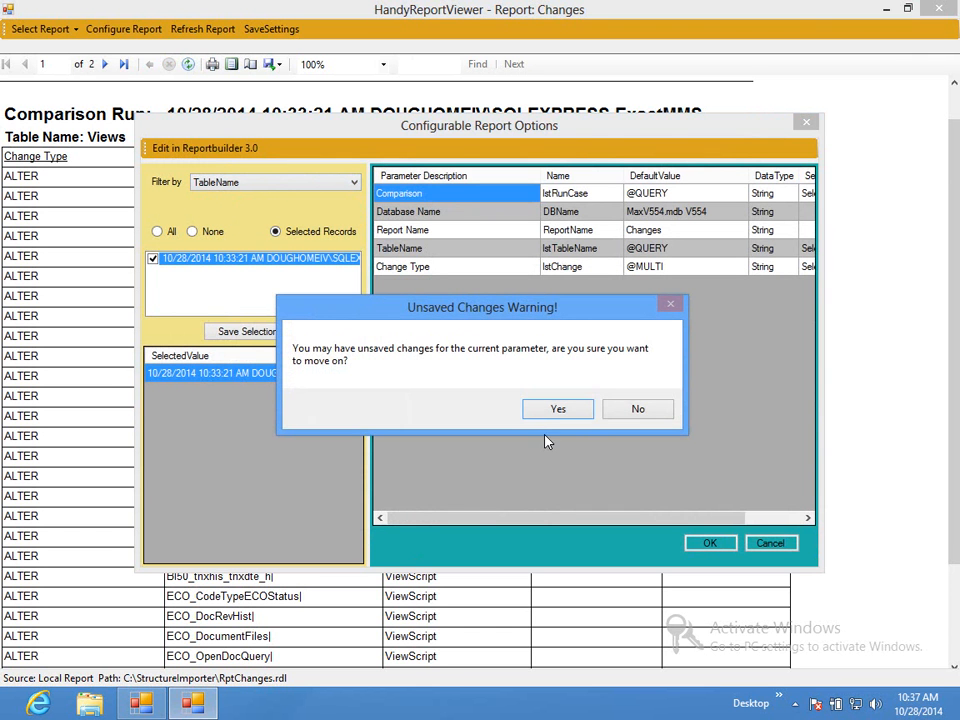
click(557, 410)
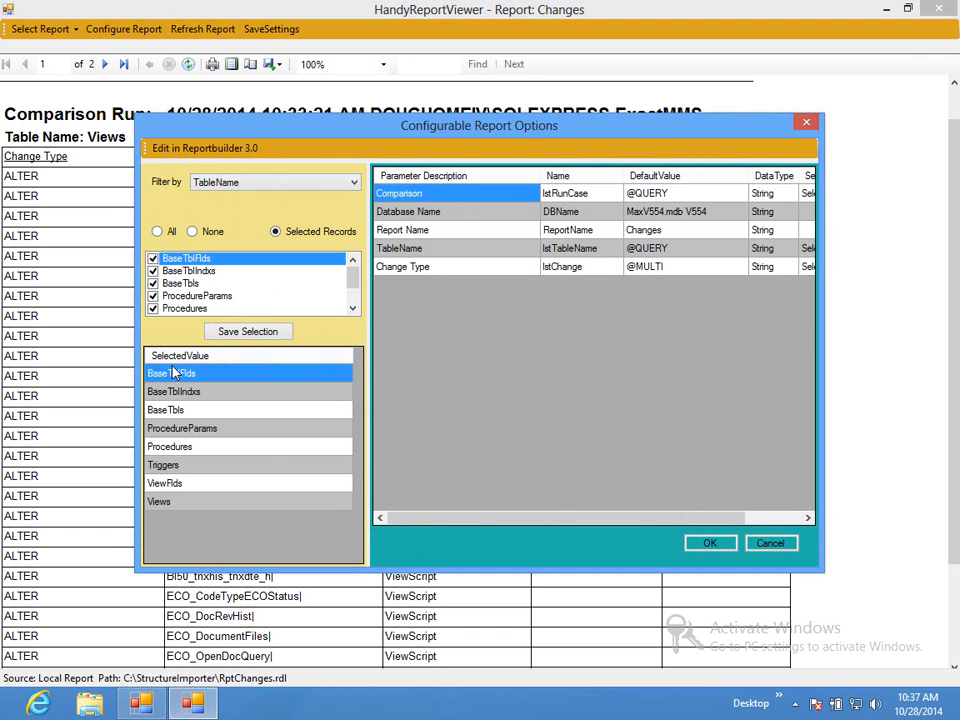
click(152, 272)
click(152, 259)
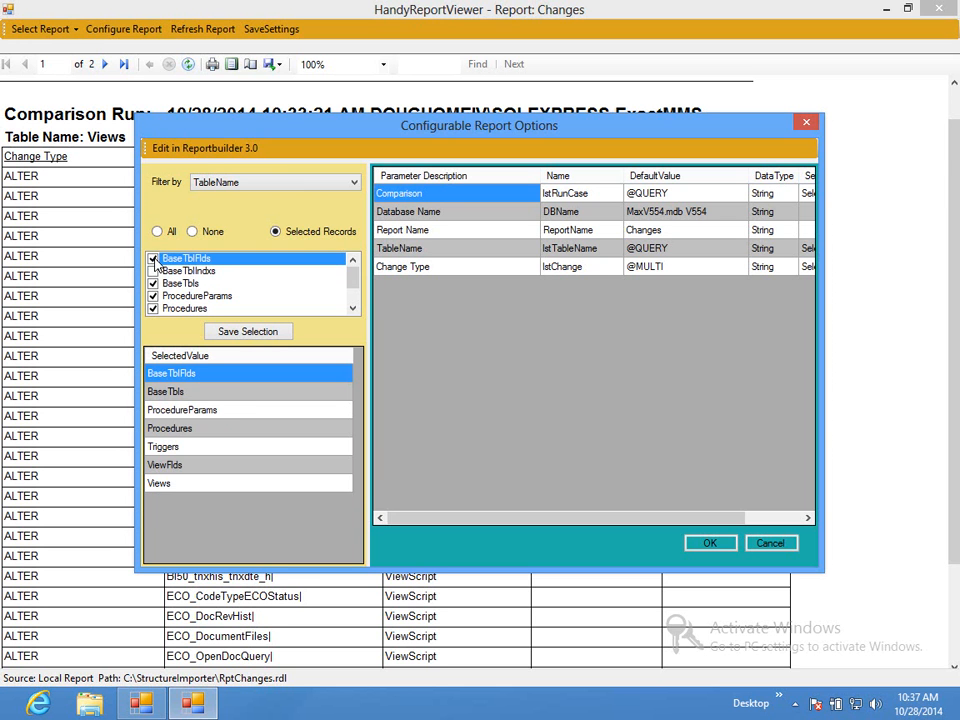
click(152, 296)
click(152, 309)
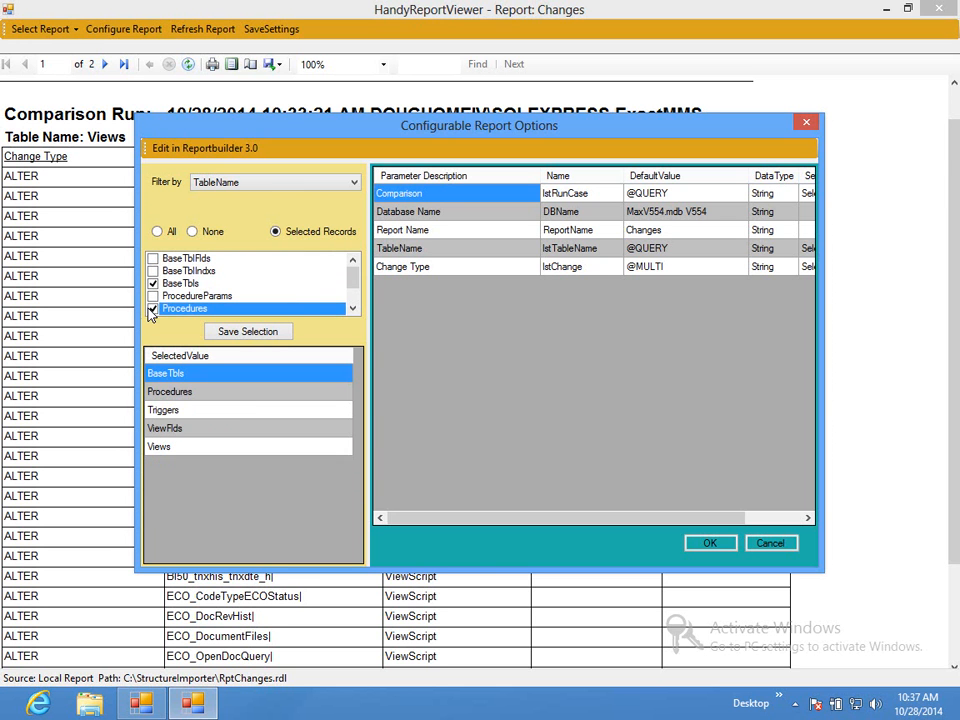
drag(354, 284, 355, 301)
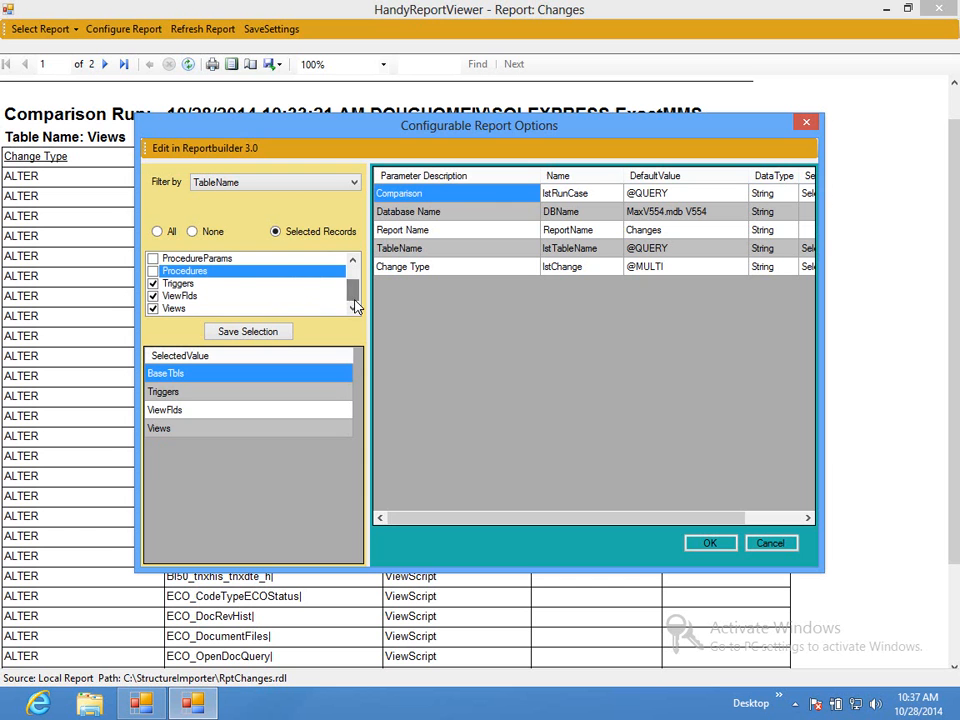
click(152, 284)
click(152, 296)
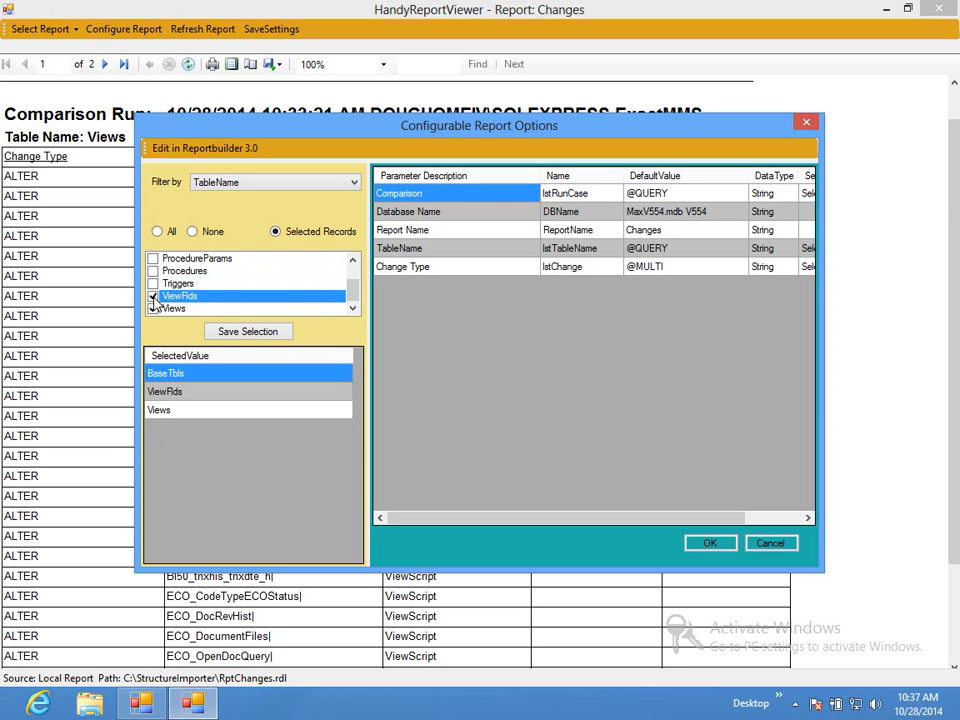
click(152, 309)
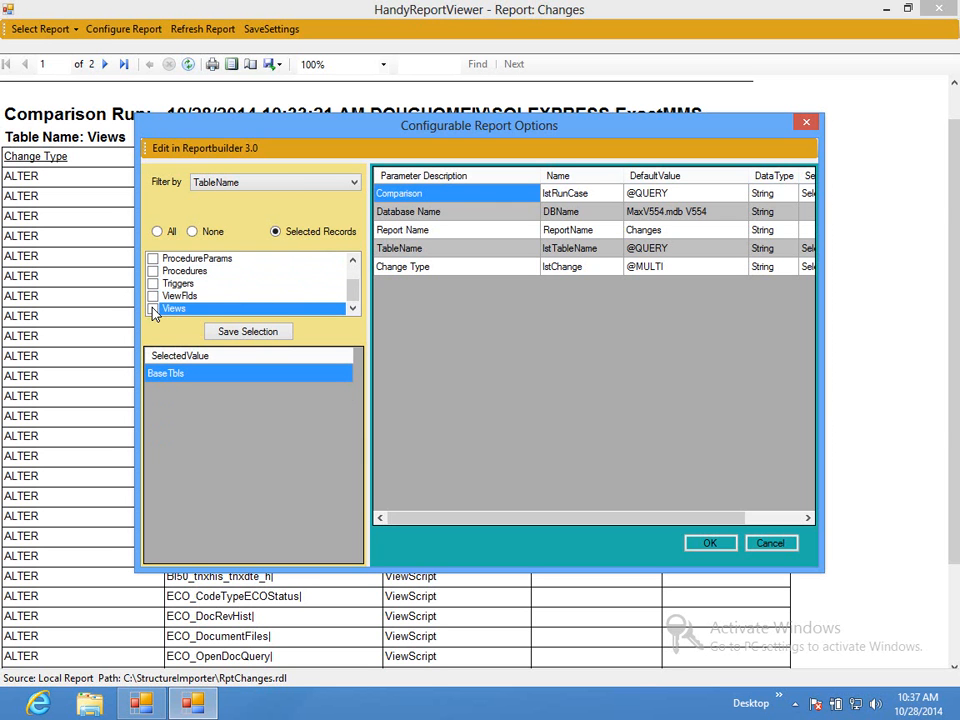
click(239, 334)
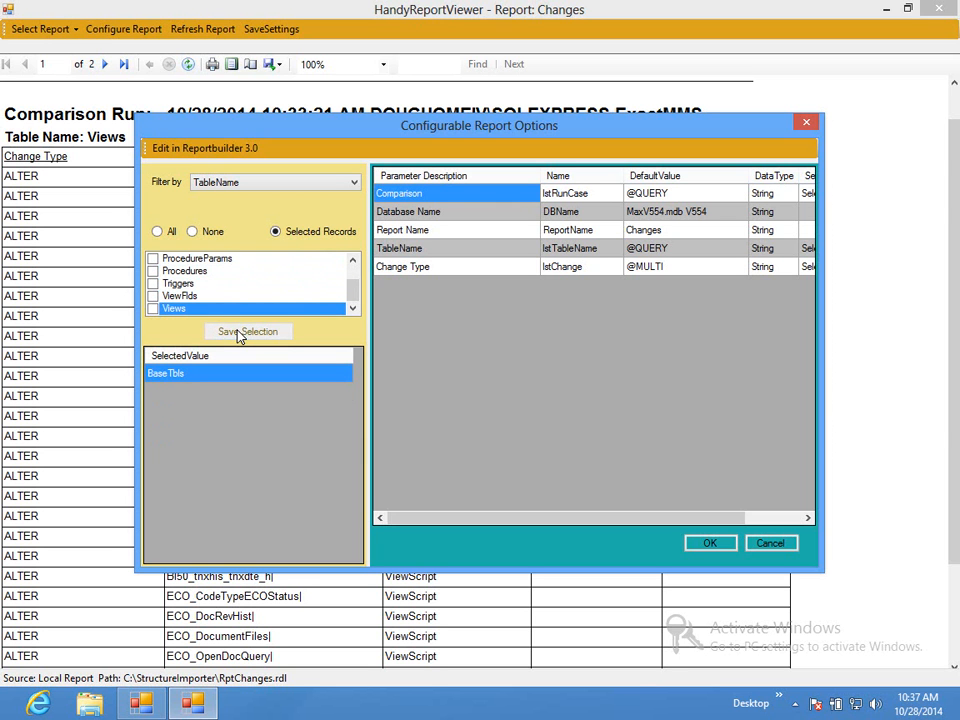
Set the Change Type filter to CREATE and DROP without ALTER, save the selection, and generate the Changes report.
click(341, 188)
click(242, 219)
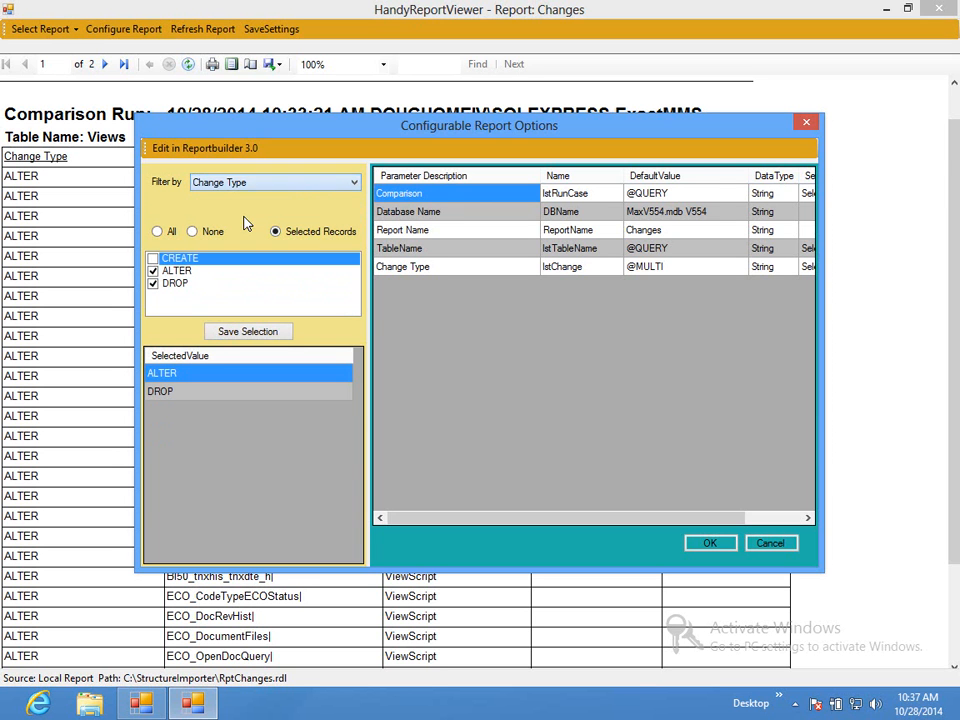
click(153, 259)
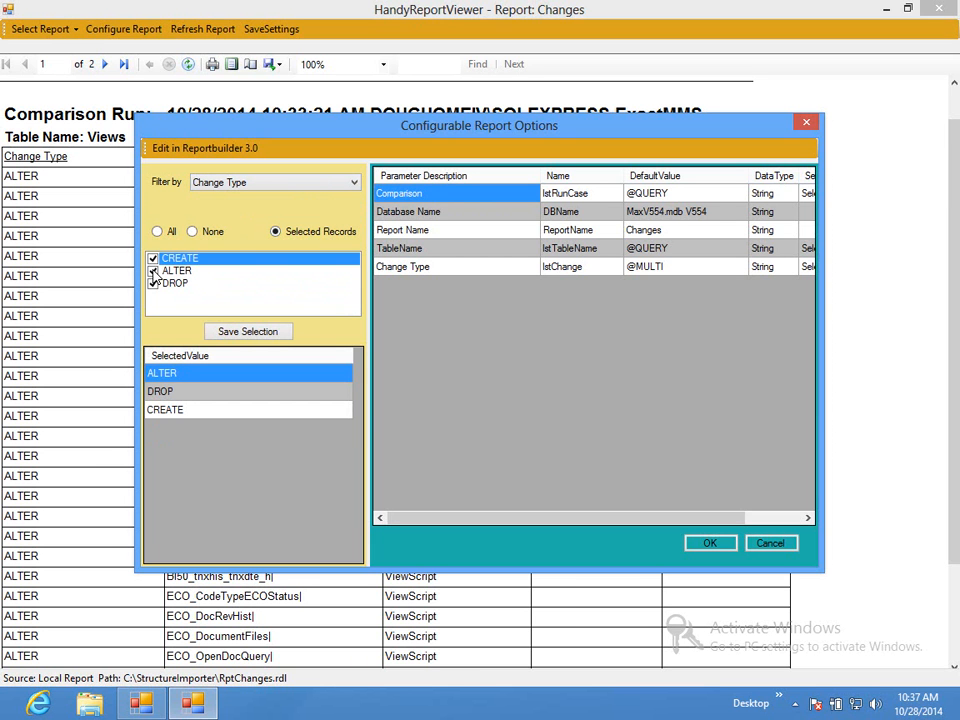
click(153, 272)
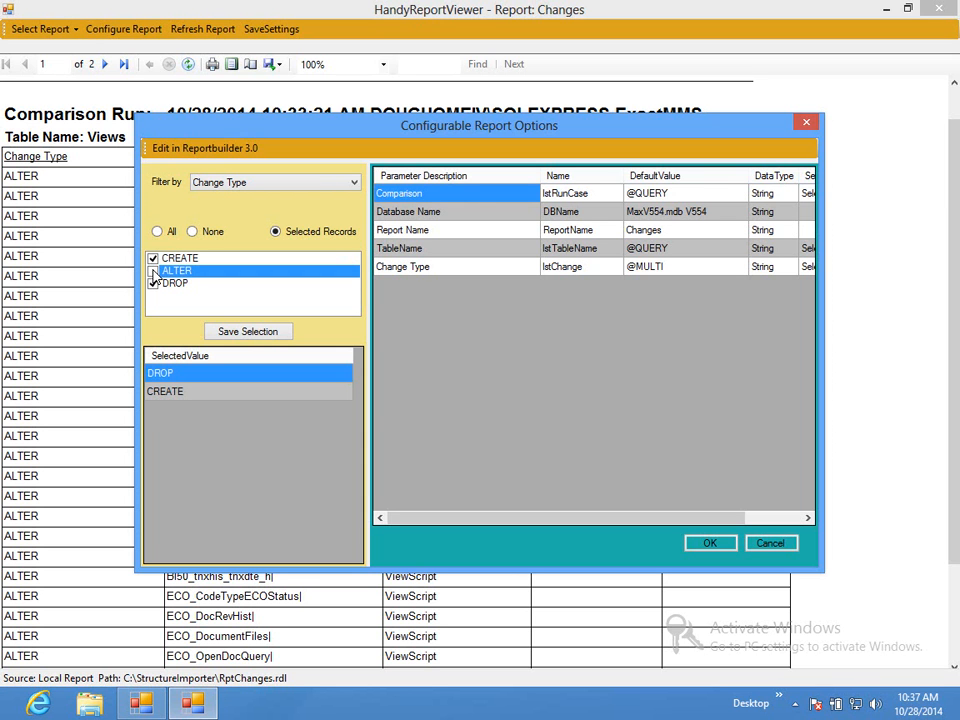
click(263, 334)
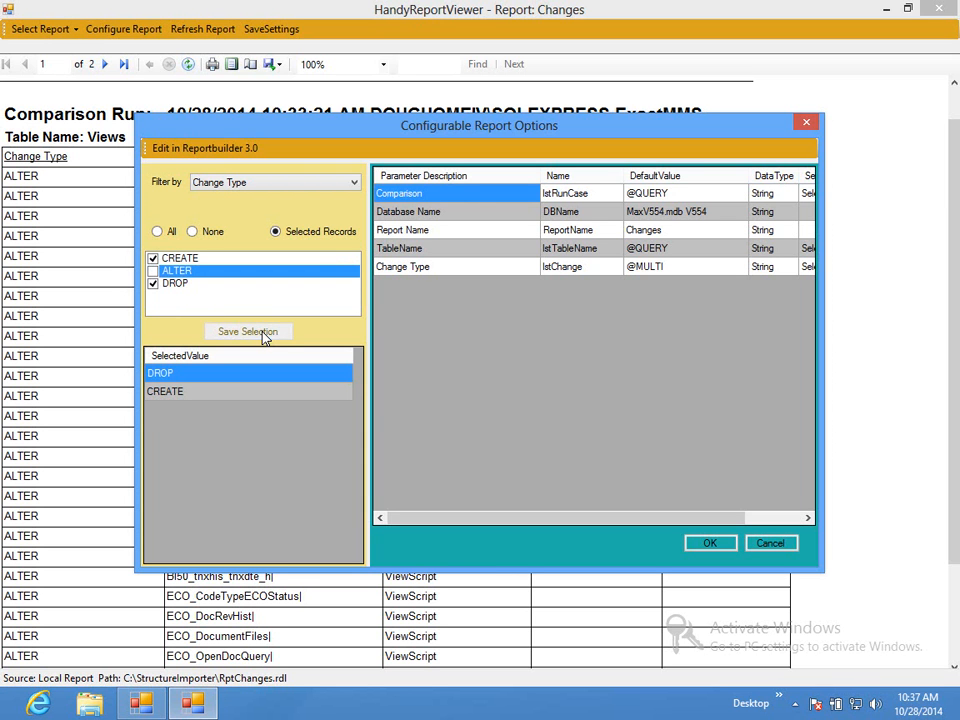
click(710, 544)
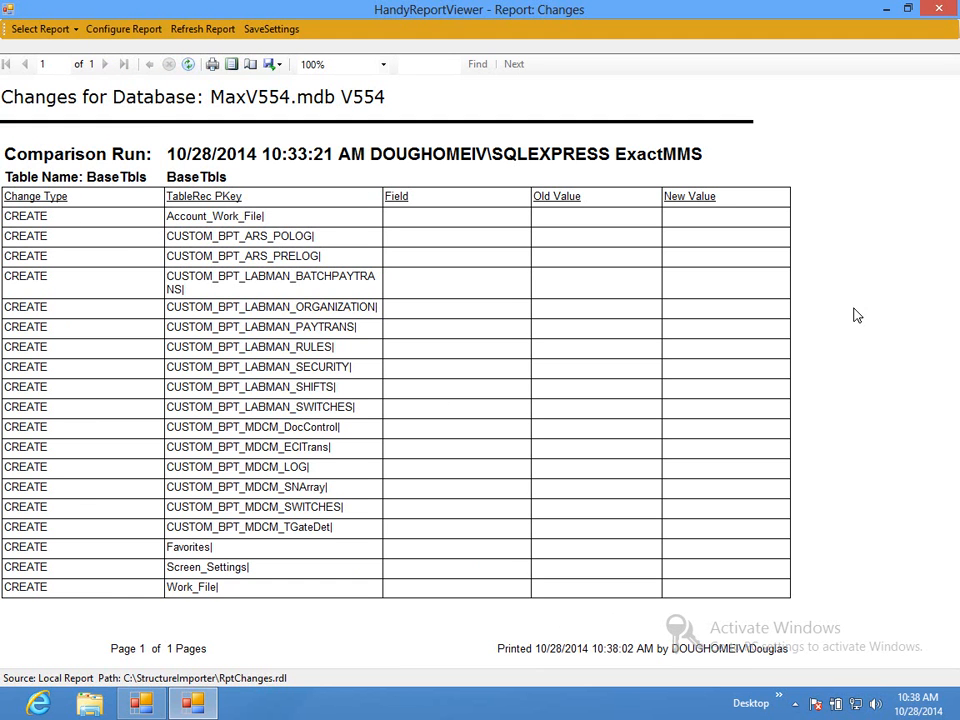
click(121, 31)
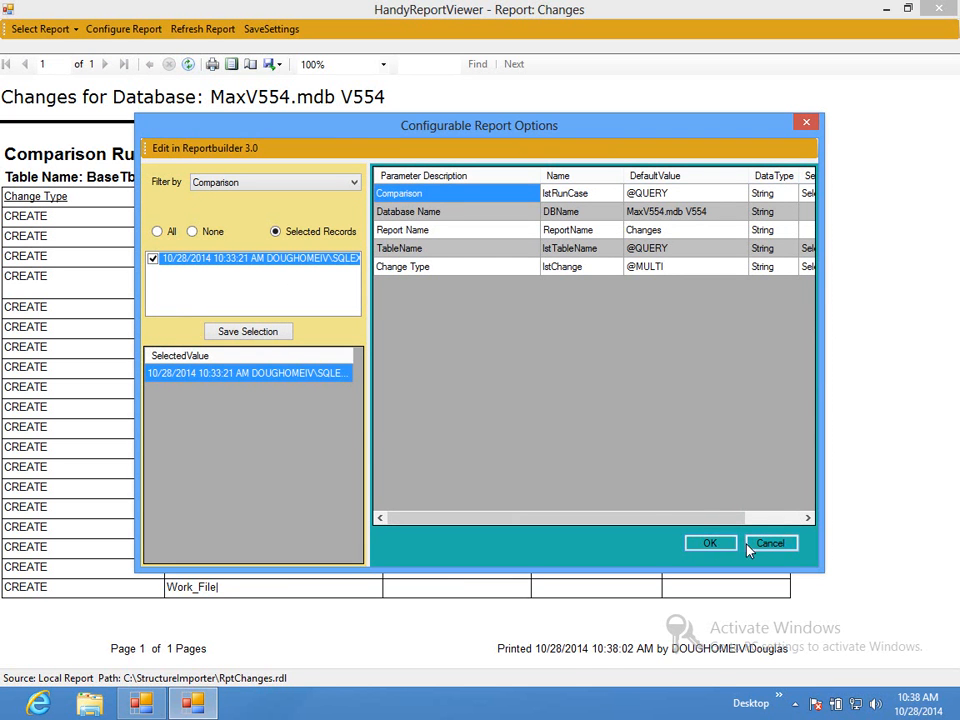
click(708, 545)
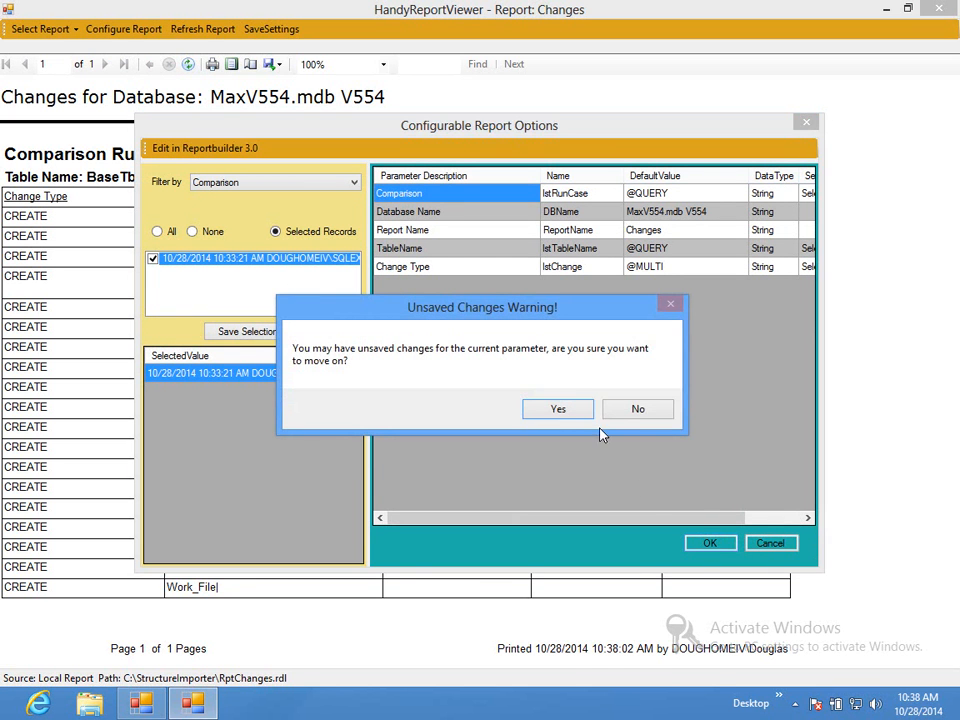
click(627, 414)
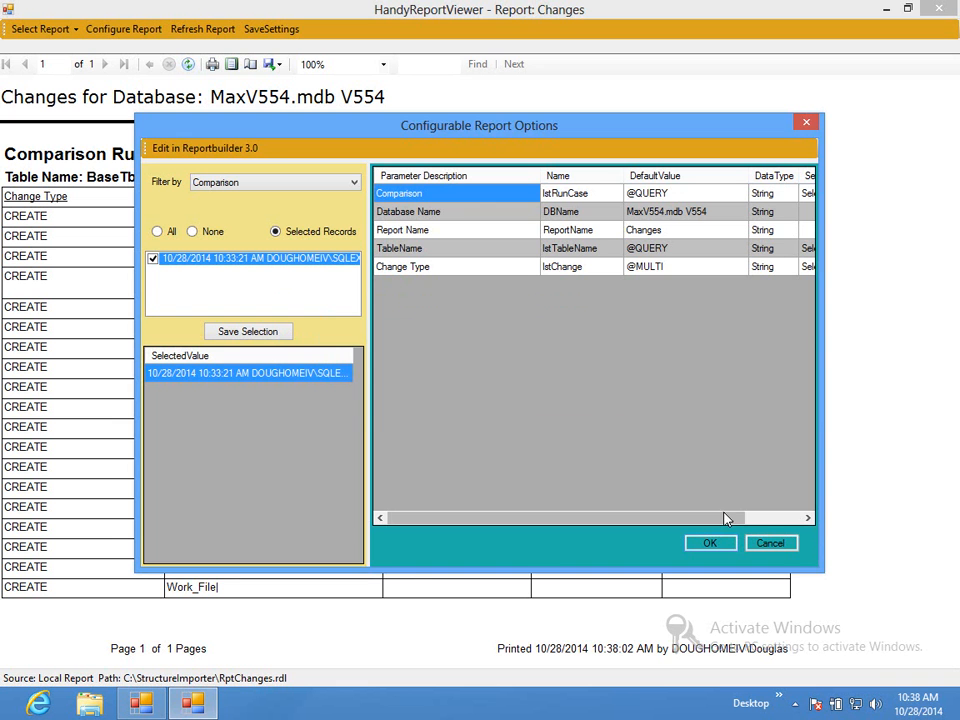
click(772, 548)
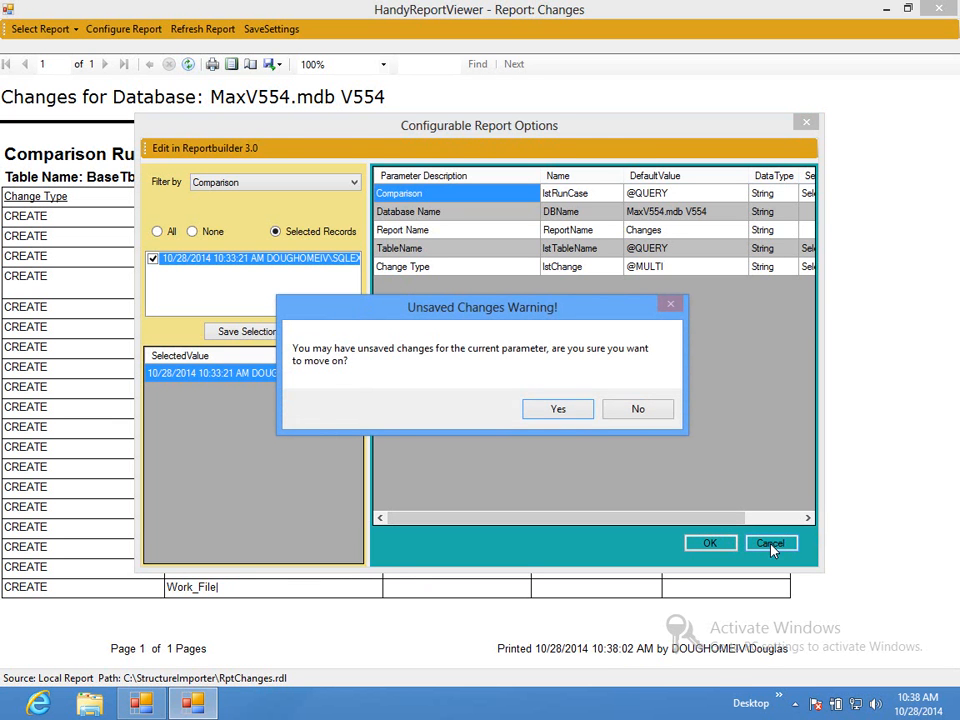
click(560, 414)
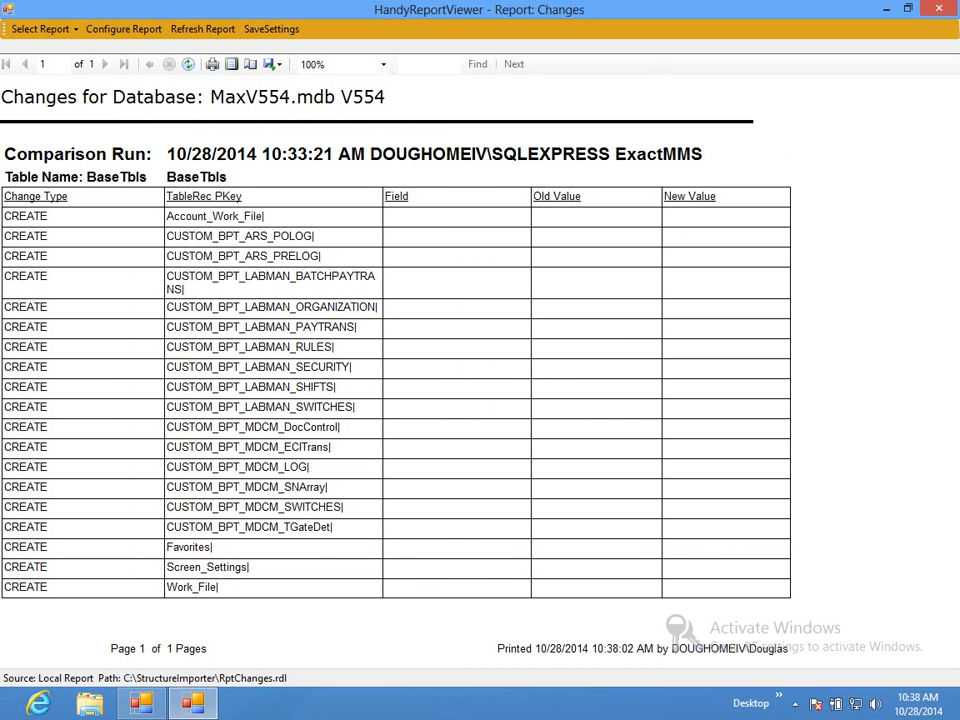
Close the report viewer and examine the fields of the Account_Types table in the full-screen documentation editor.
click(939, 9)
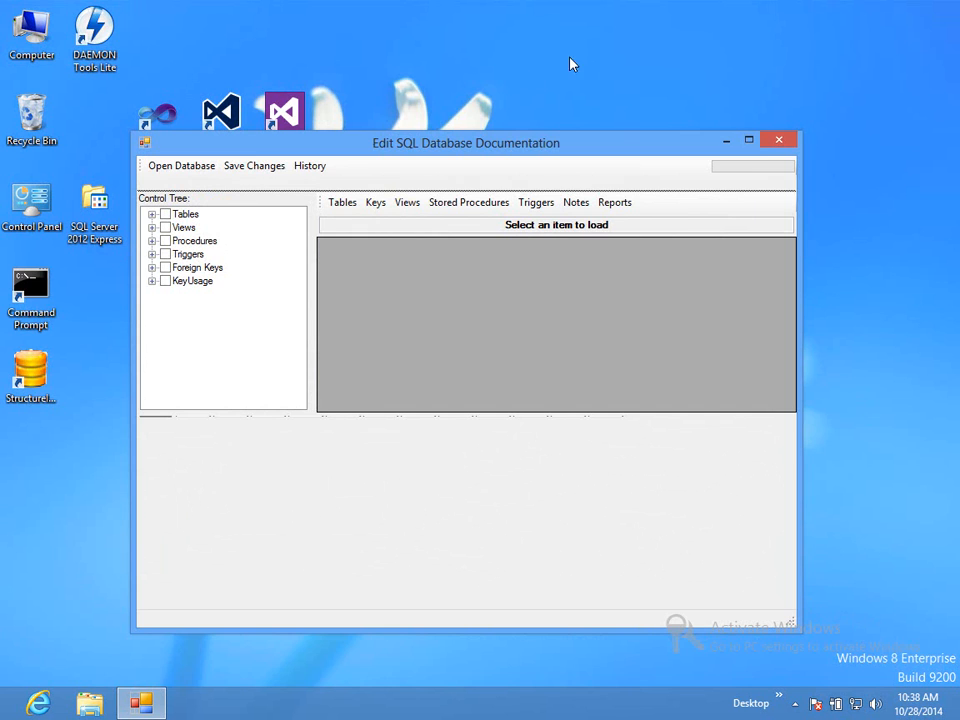
click(749, 142)
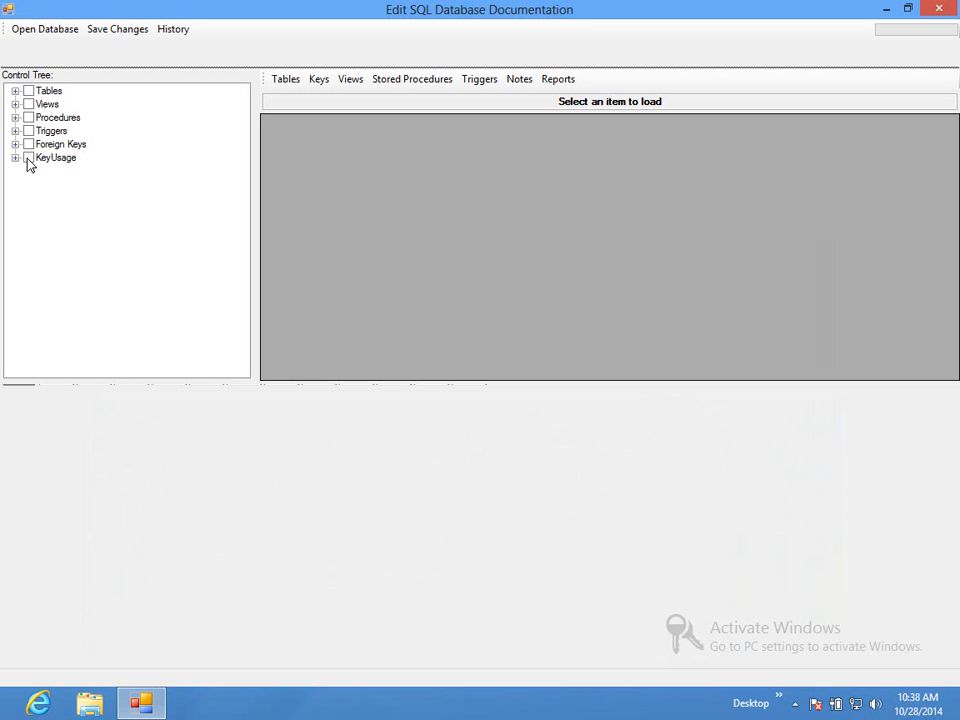
click(15, 91)
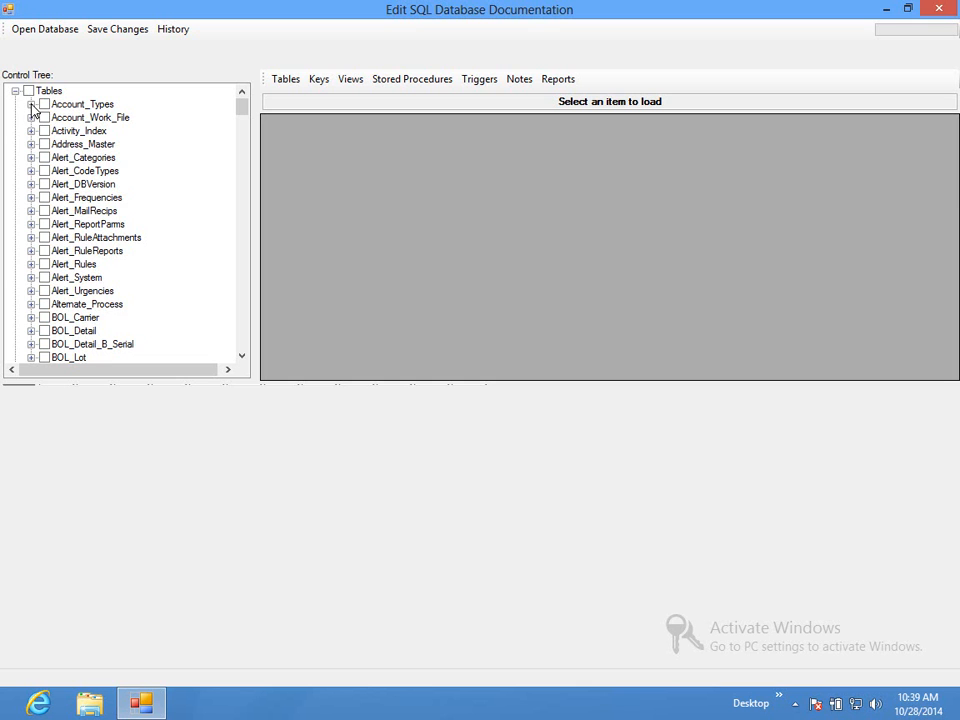
click(31, 104)
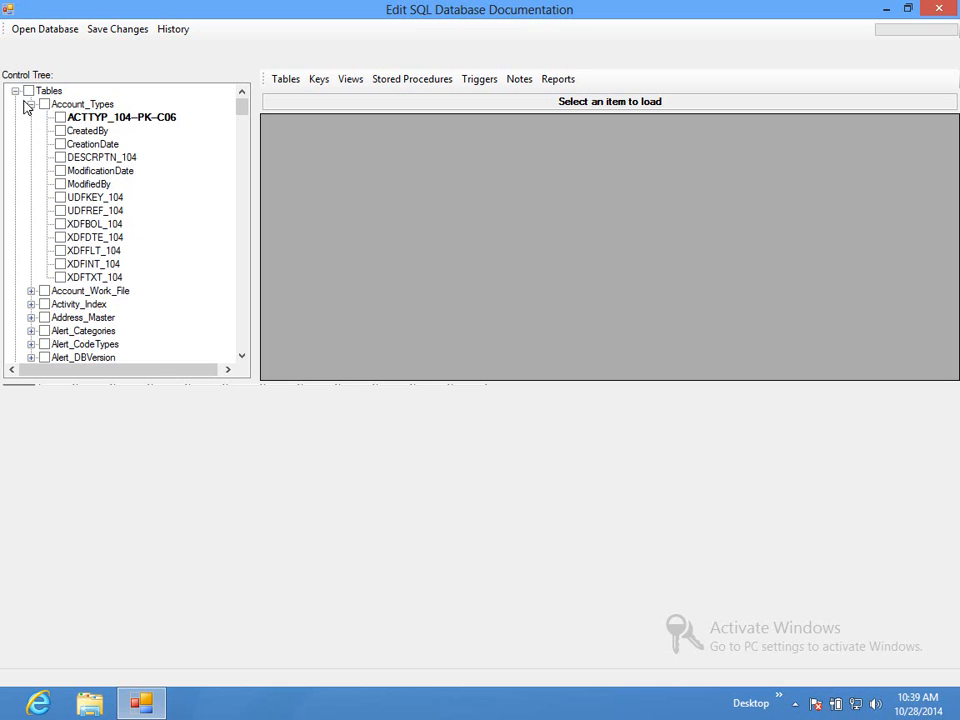
click(31, 104)
click(15, 91)
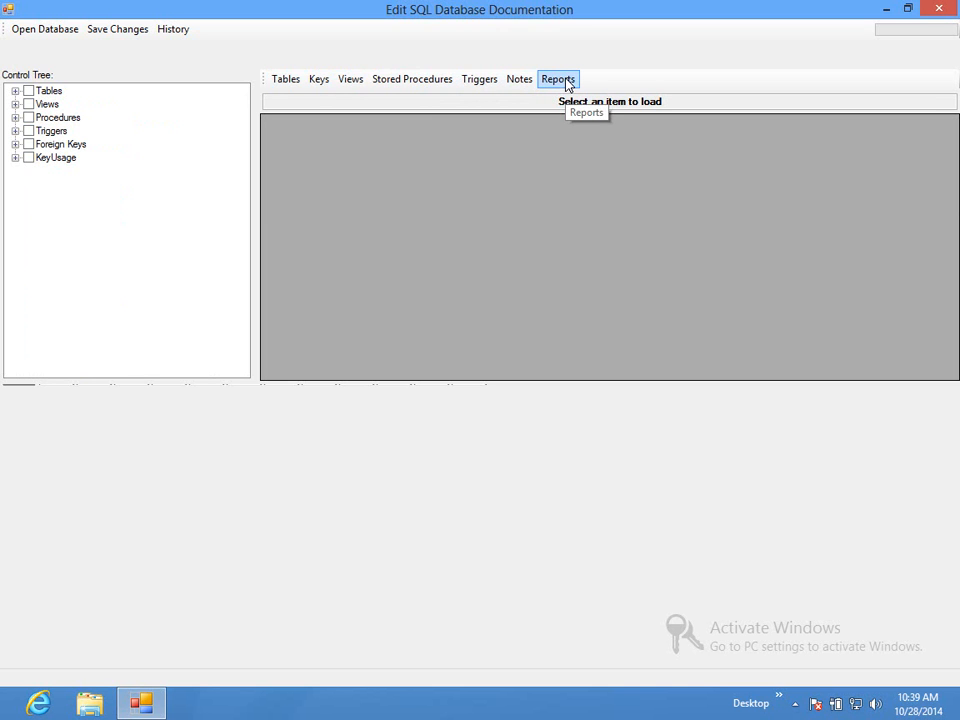
Load the BOL_Carrier table's documentation record, examine its fields in the control tree, and close the documentation editor.
click(15, 91)
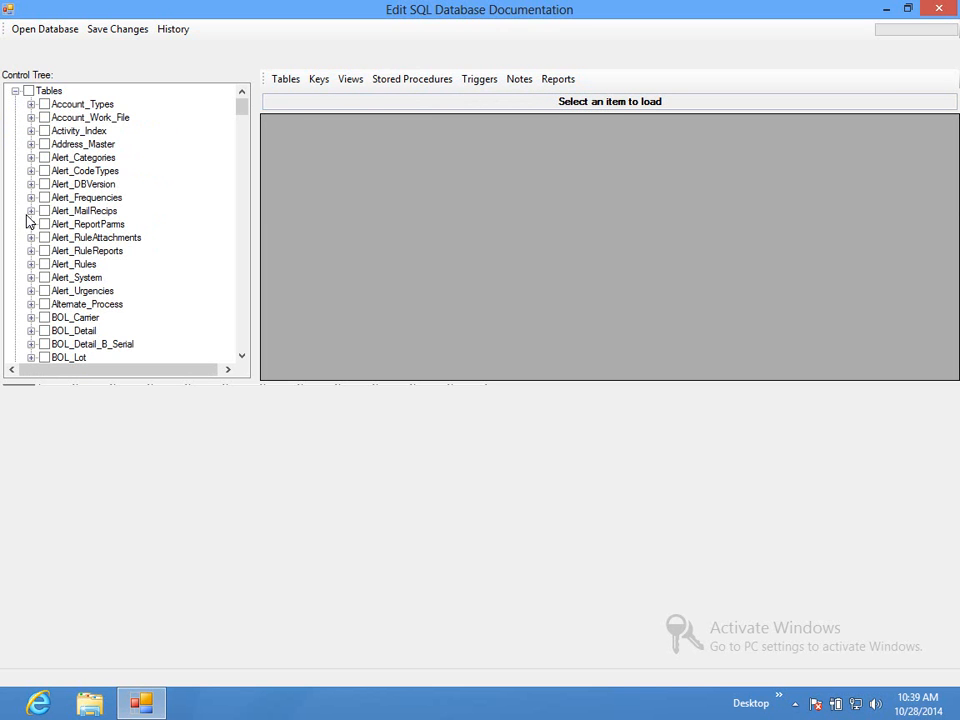
click(44, 317)
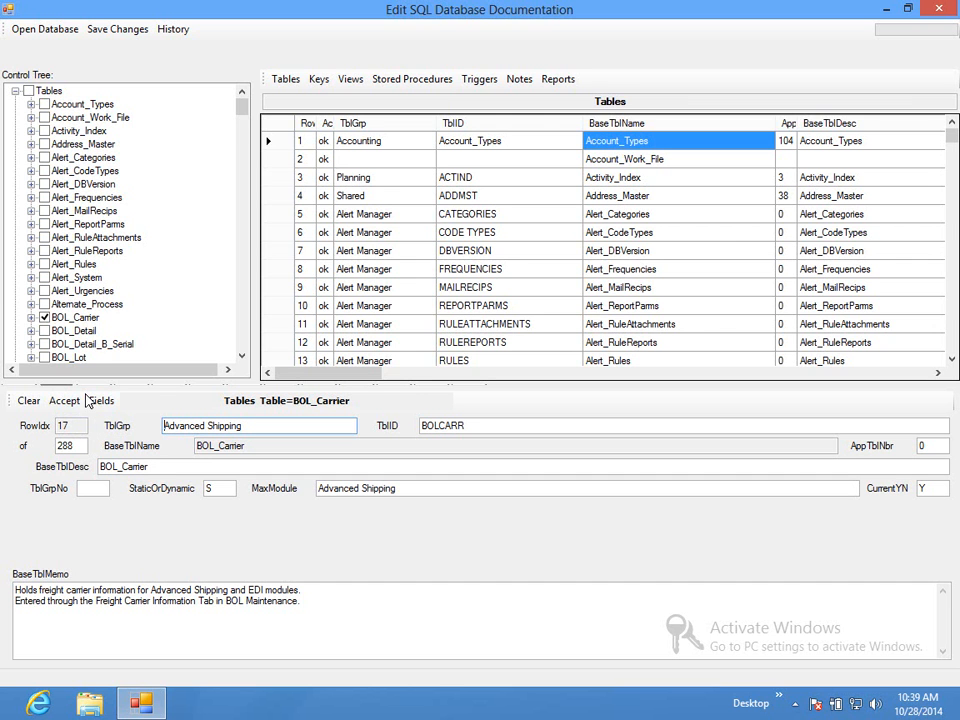
click(31, 318)
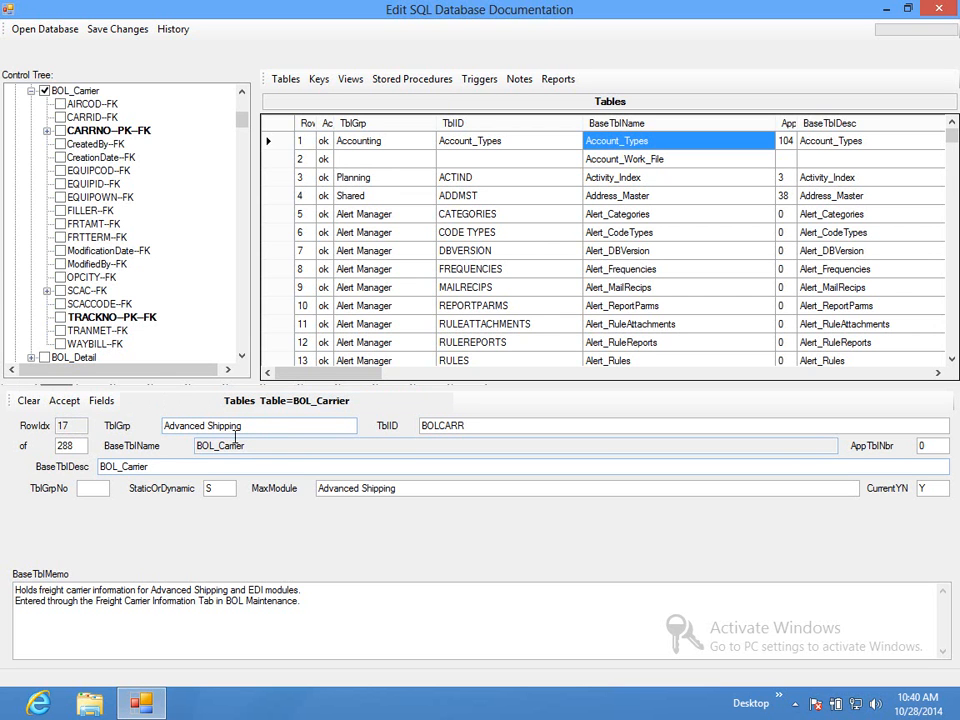
click(941, 10)
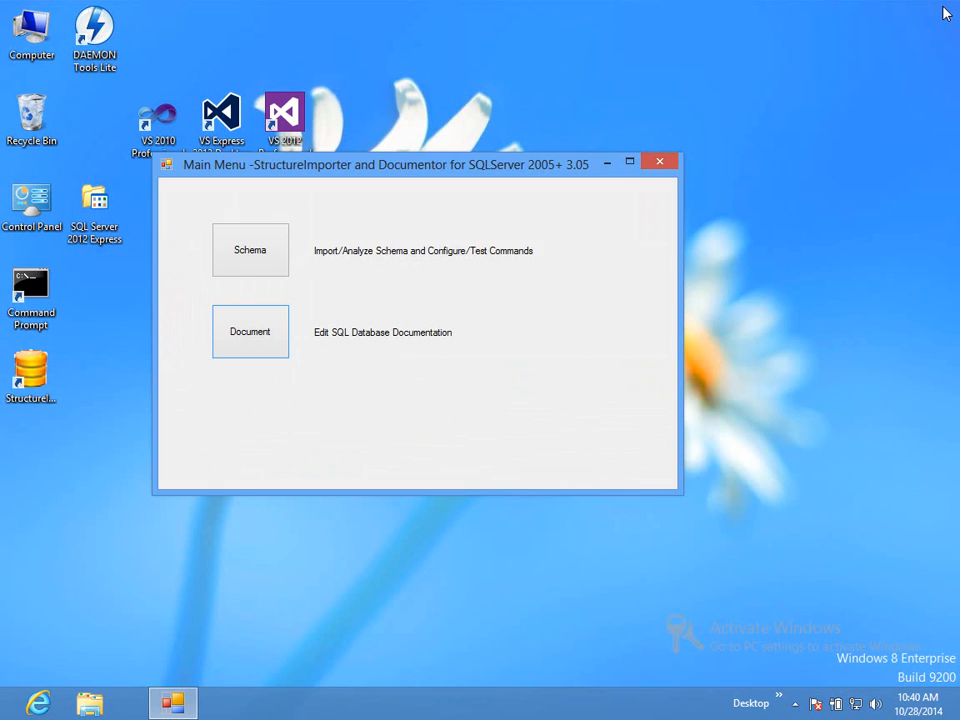